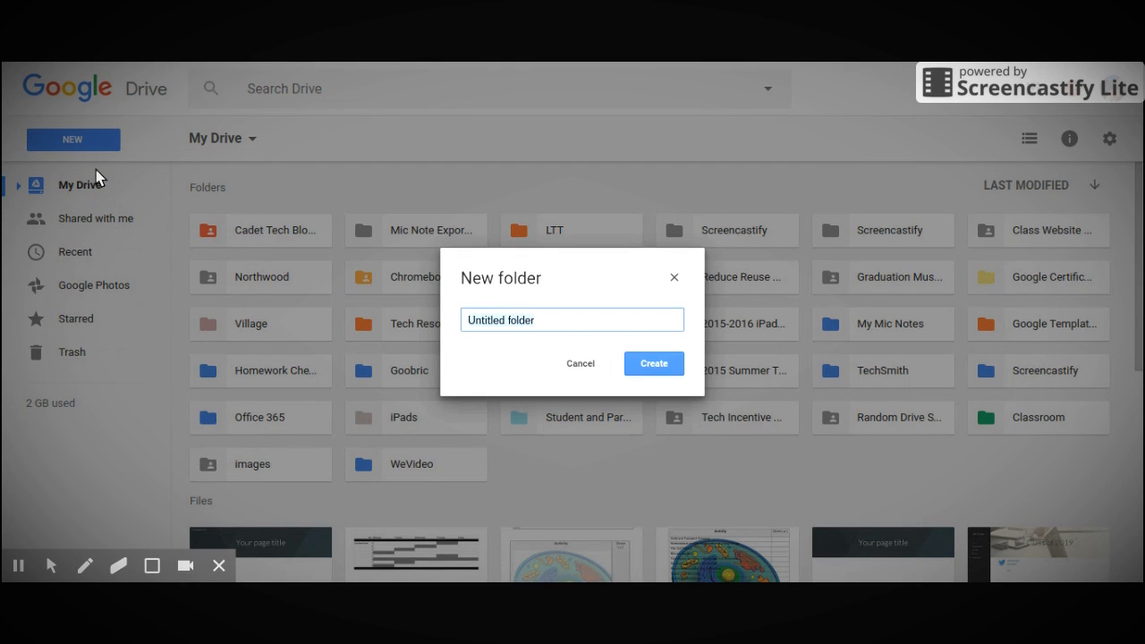
Create a folder named "Google Site" in My Drive and change its color to yellow-orange
key(BackSpace)
text(Google Site)
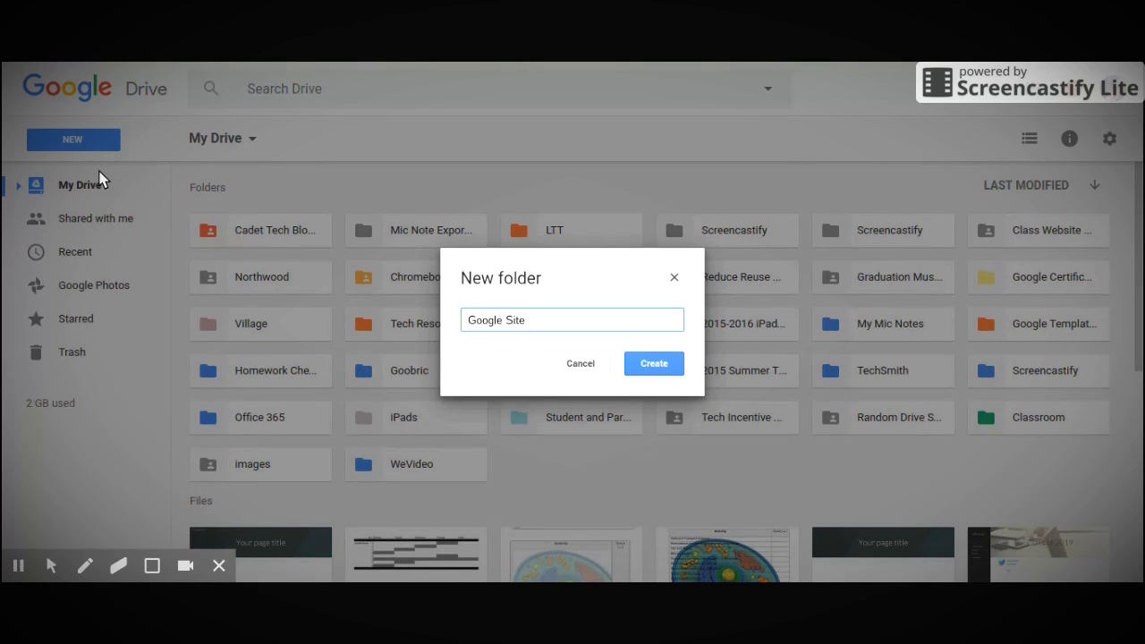
click(654, 365)
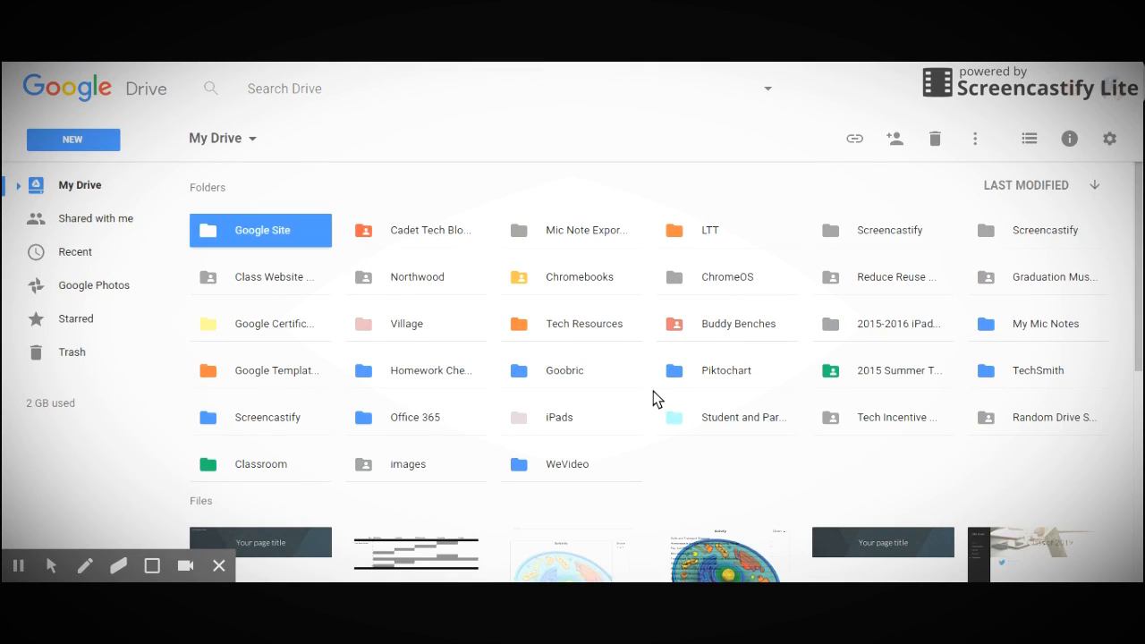
right_click(261, 234)
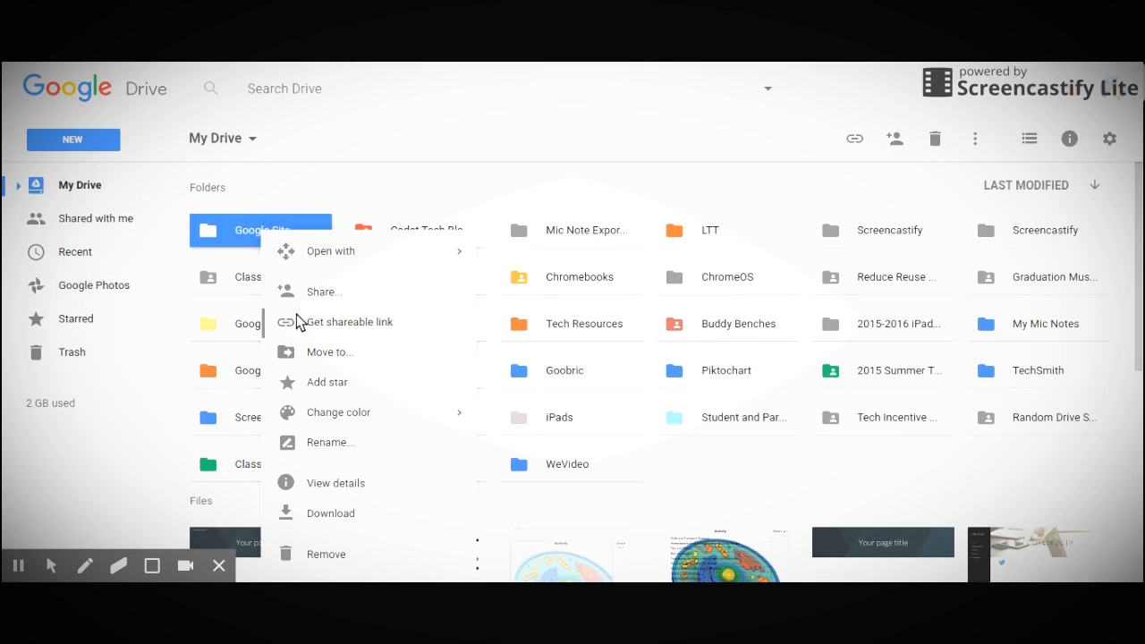
mouse_move(342, 420)
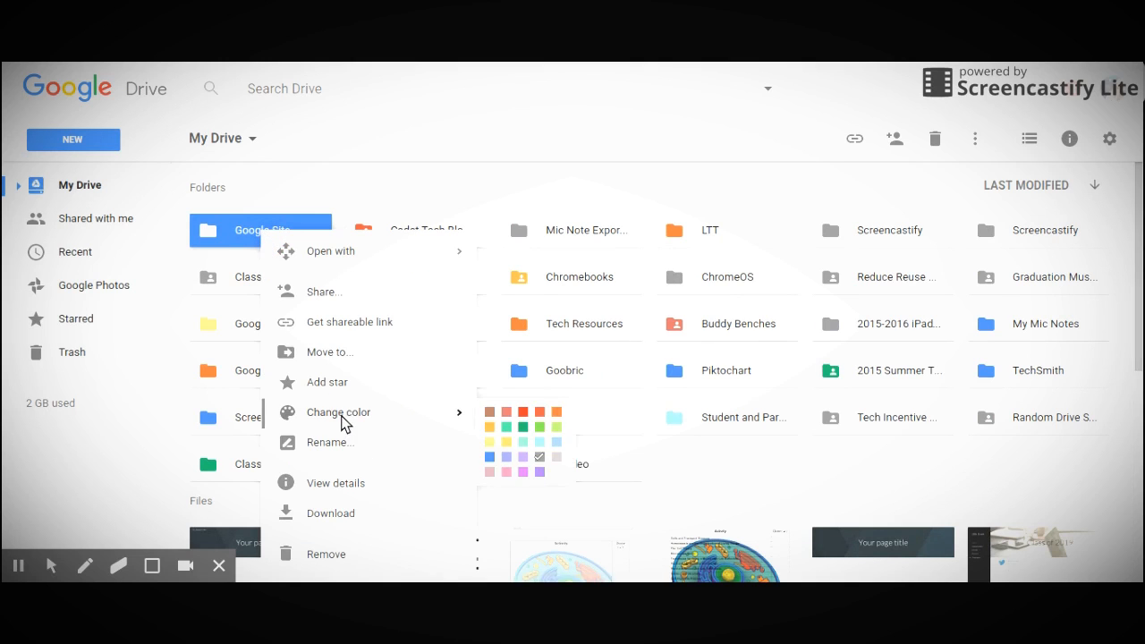
click(489, 428)
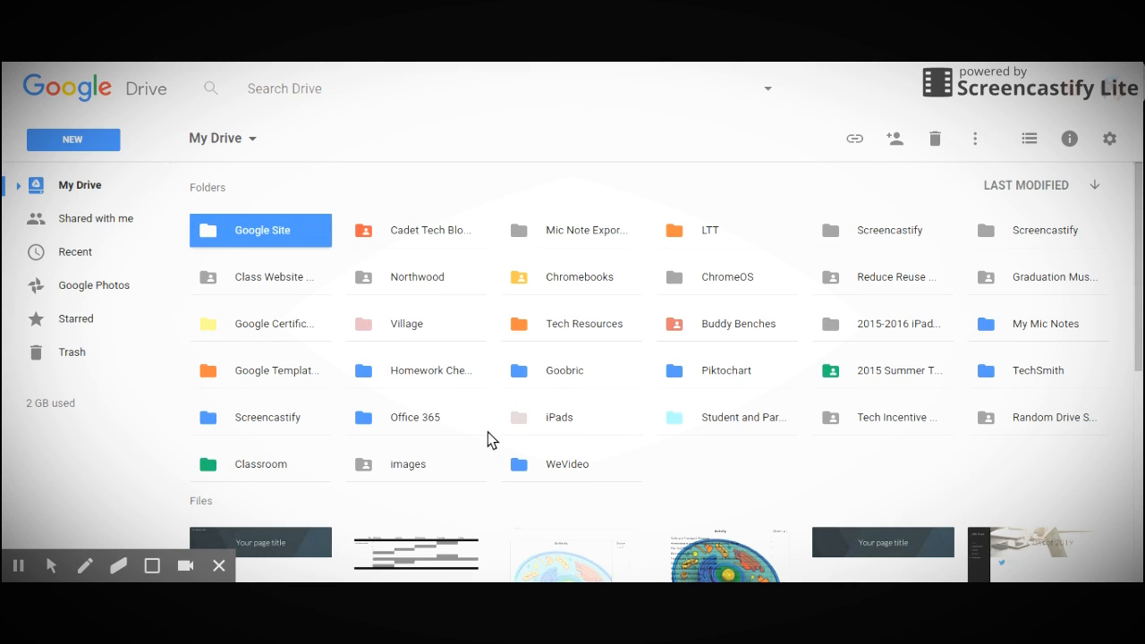
Share the Google Site folder by turning link sharing on for anyone with the link, with view access
right_click(262, 237)
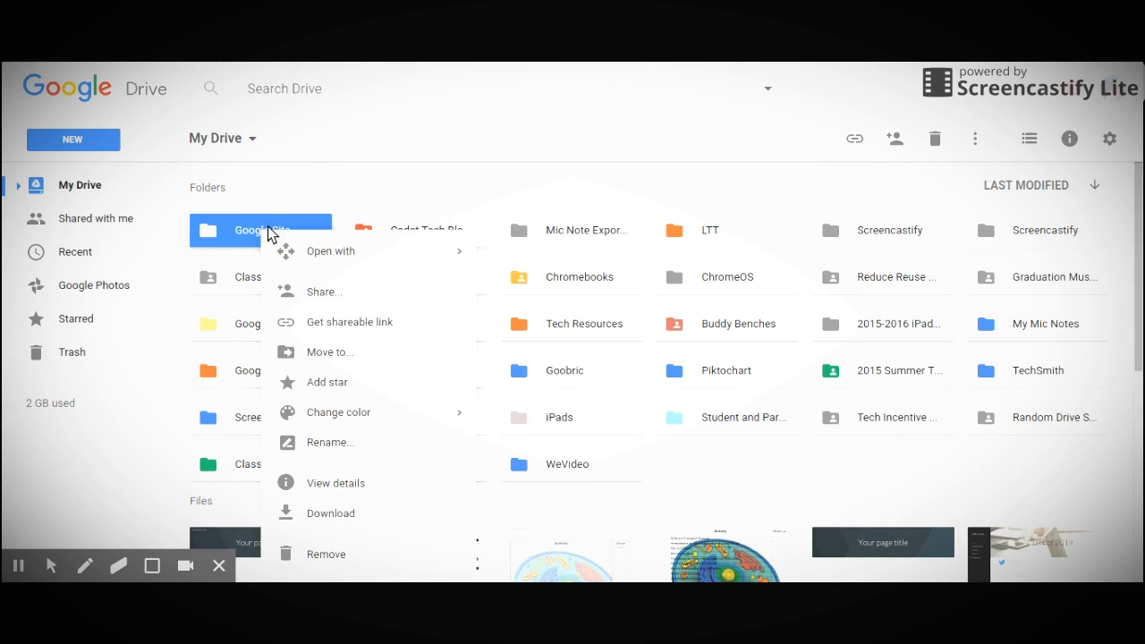
click(327, 297)
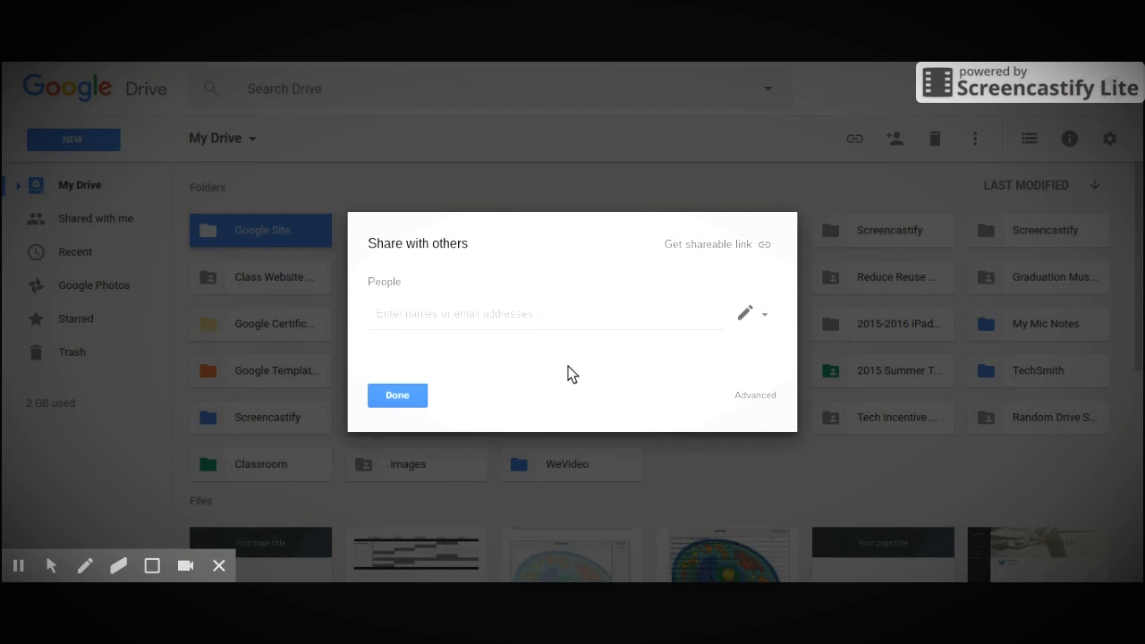
click(755, 397)
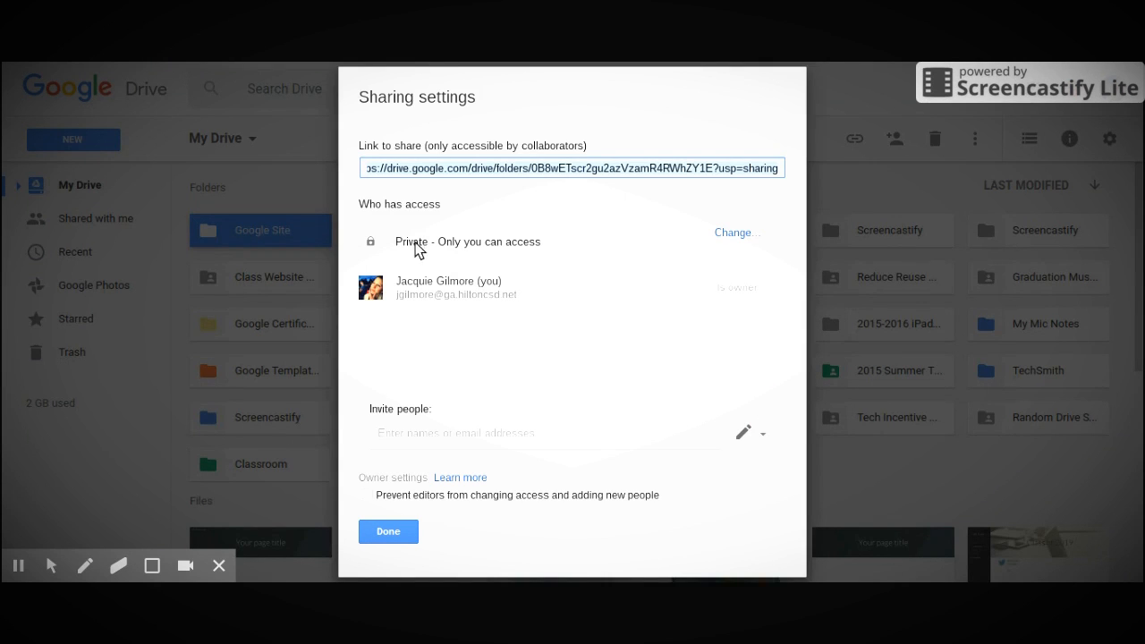
click(733, 233)
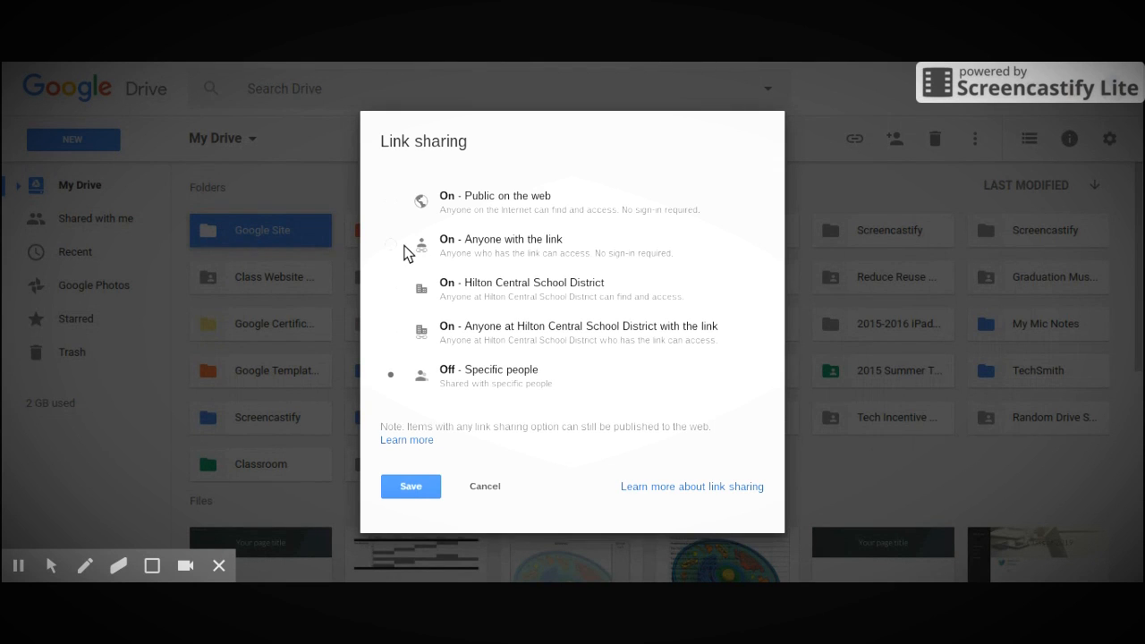
click(393, 245)
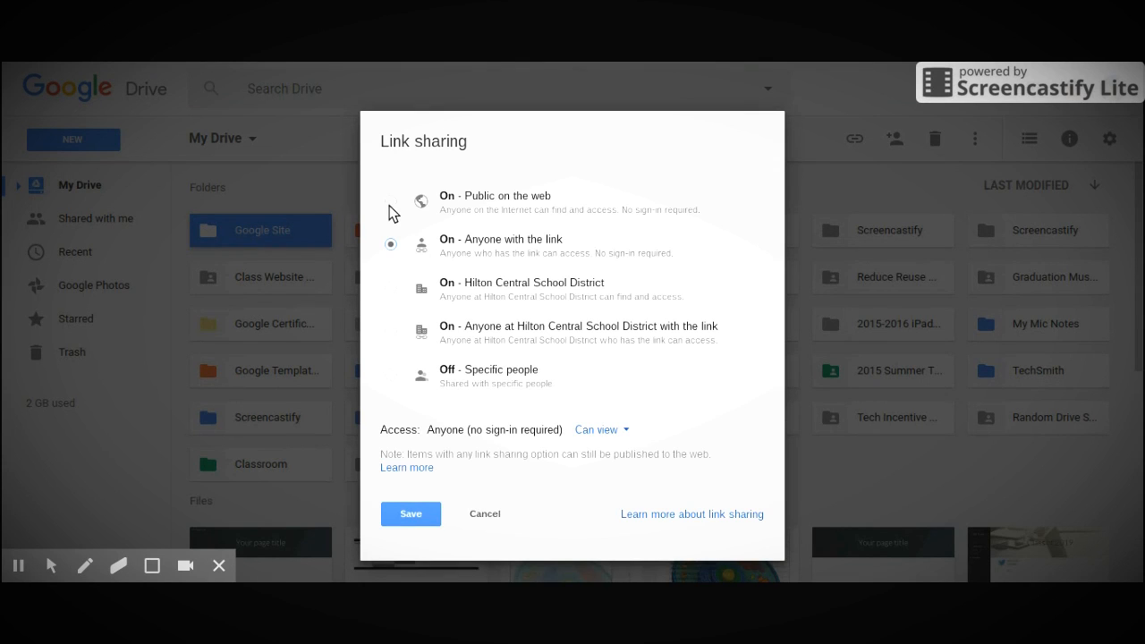
click(414, 515)
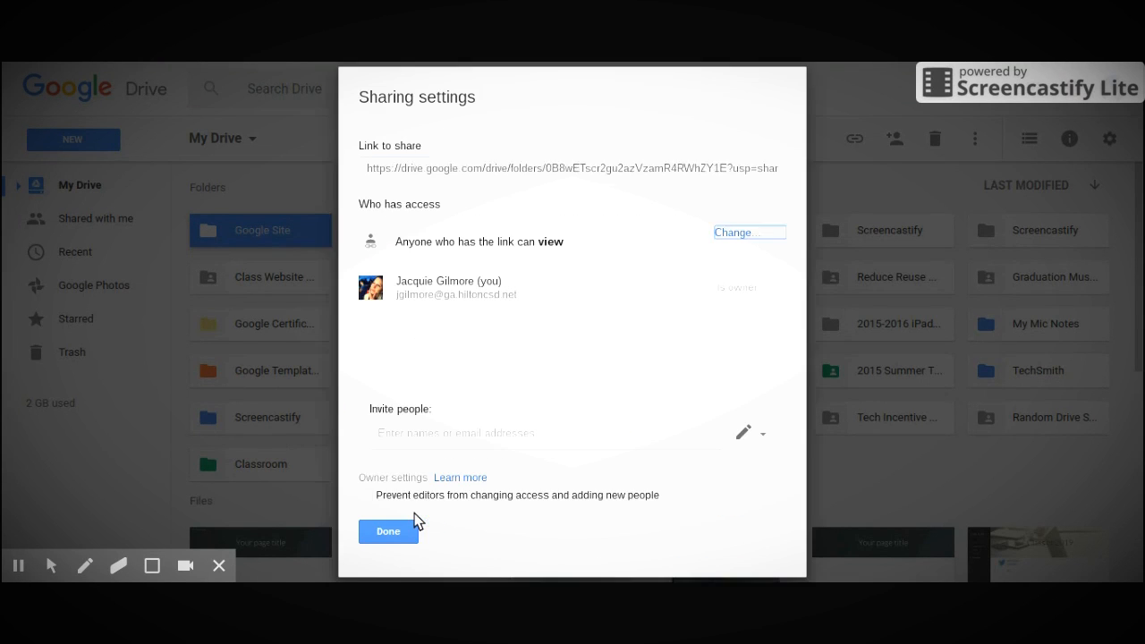
click(411, 529)
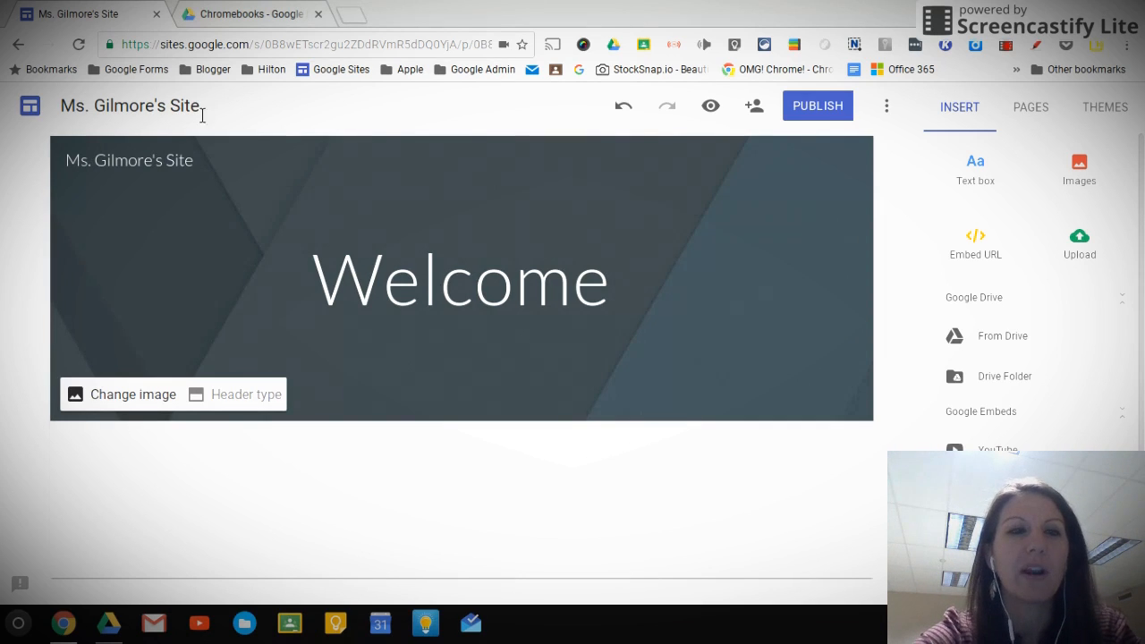
Examine the editable site name, document name and Welcome title in the page header
click(210, 171)
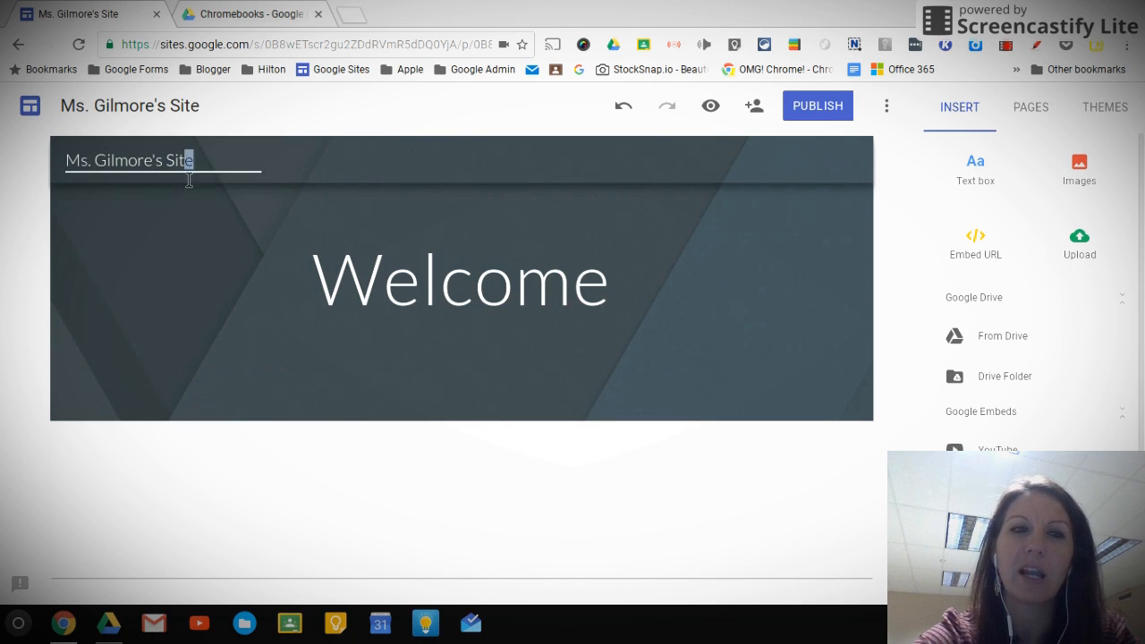
drag(191, 161, 85, 179)
click(89, 108)
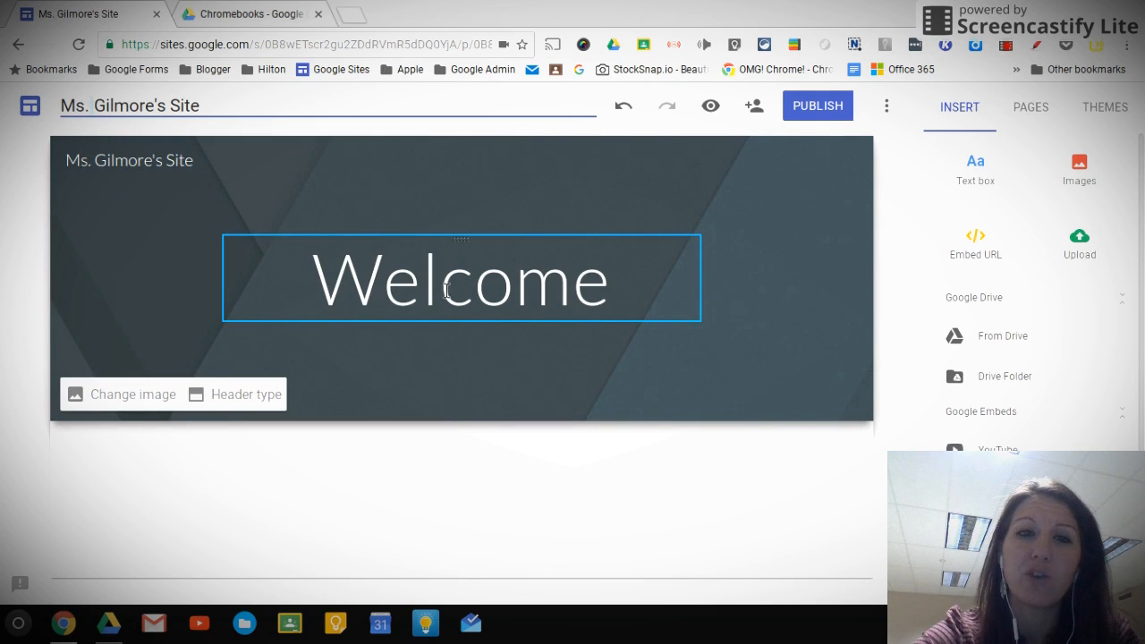
click(383, 278)
drag(617, 289, 326, 273)
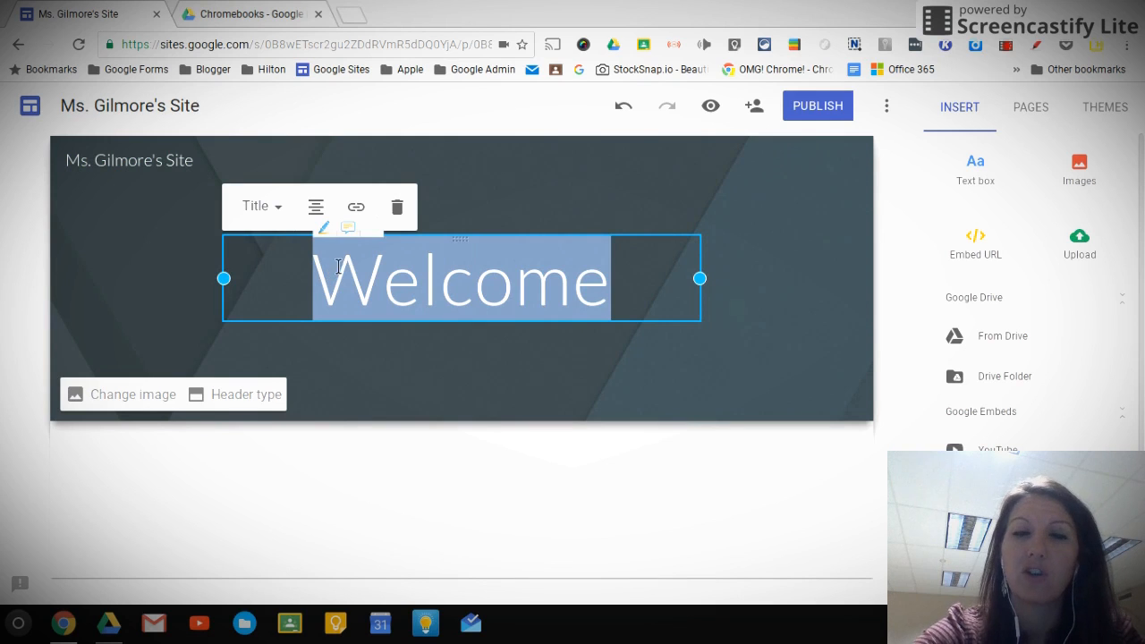
click(467, 358)
drag(451, 237, 562, 261)
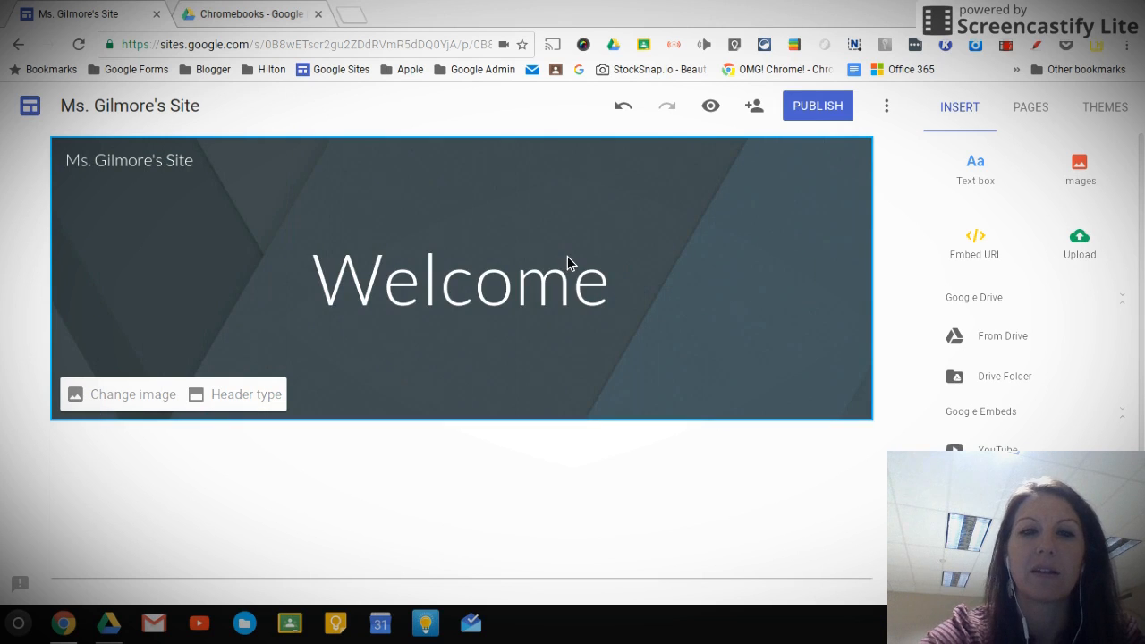
click(556, 181)
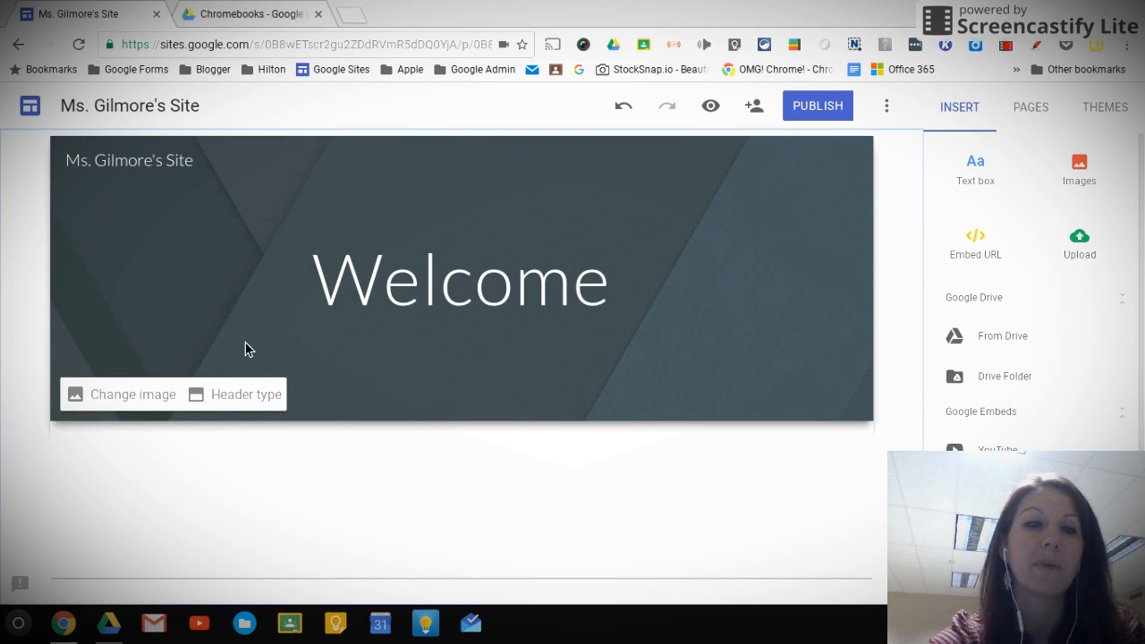
Set the header background to the gallery photo of a laptop, coffee cup and notebook, and remove its readability adjustment
click(160, 401)
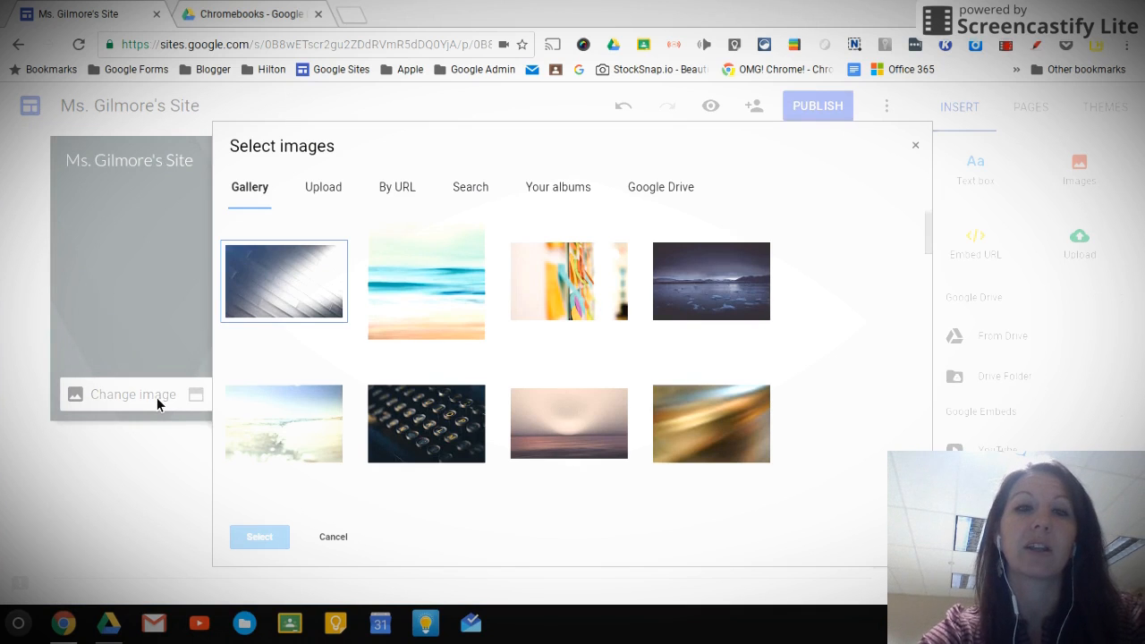
click(572, 443)
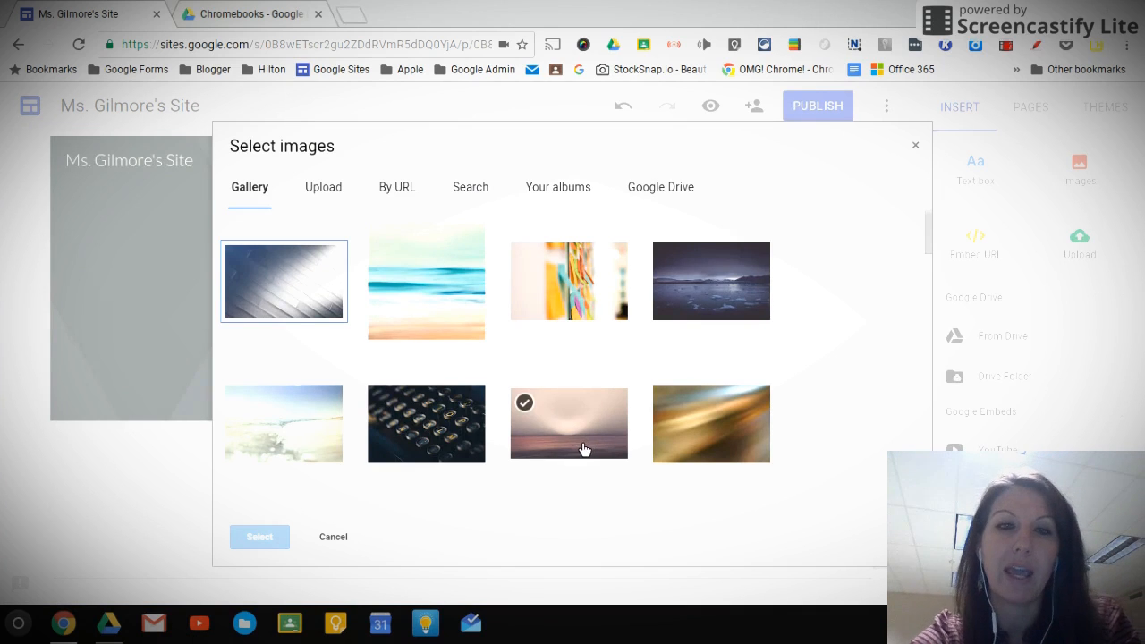
scroll(563, 438, down, 2)
scroll(501, 381, down, 5)
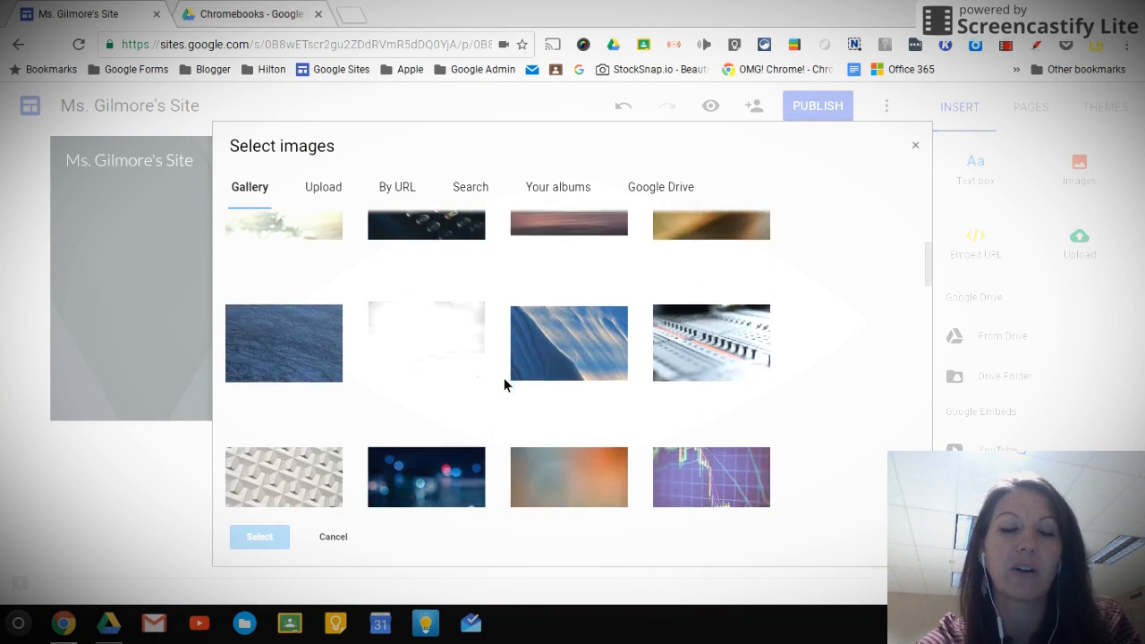
scroll(507, 385, down, 3)
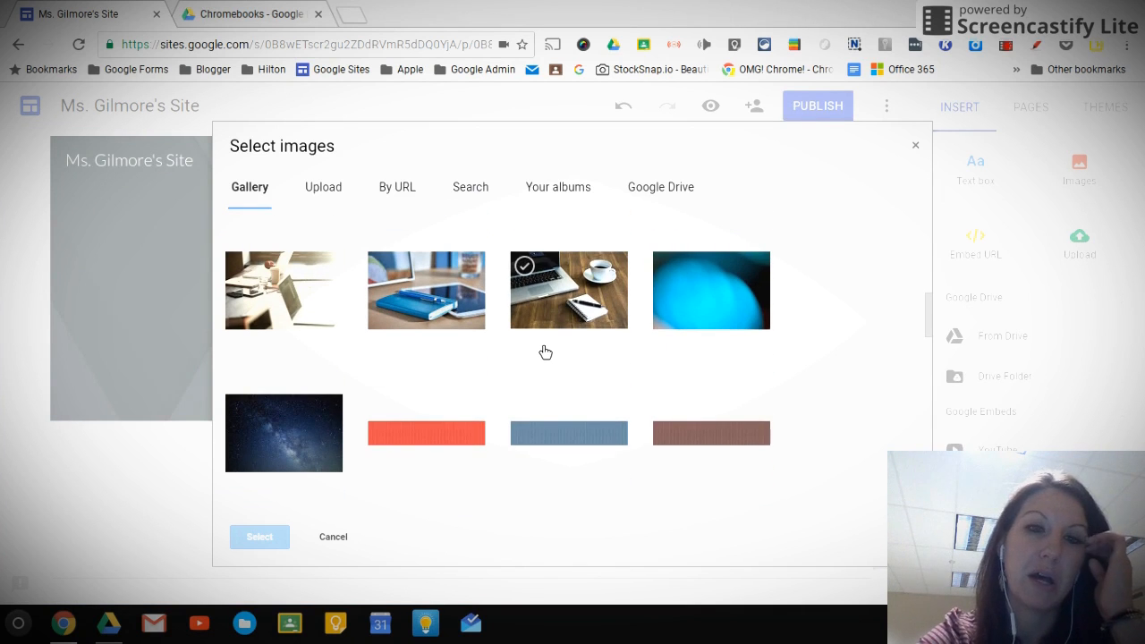
scroll(544, 352, down, 1)
scroll(546, 353, down, 1)
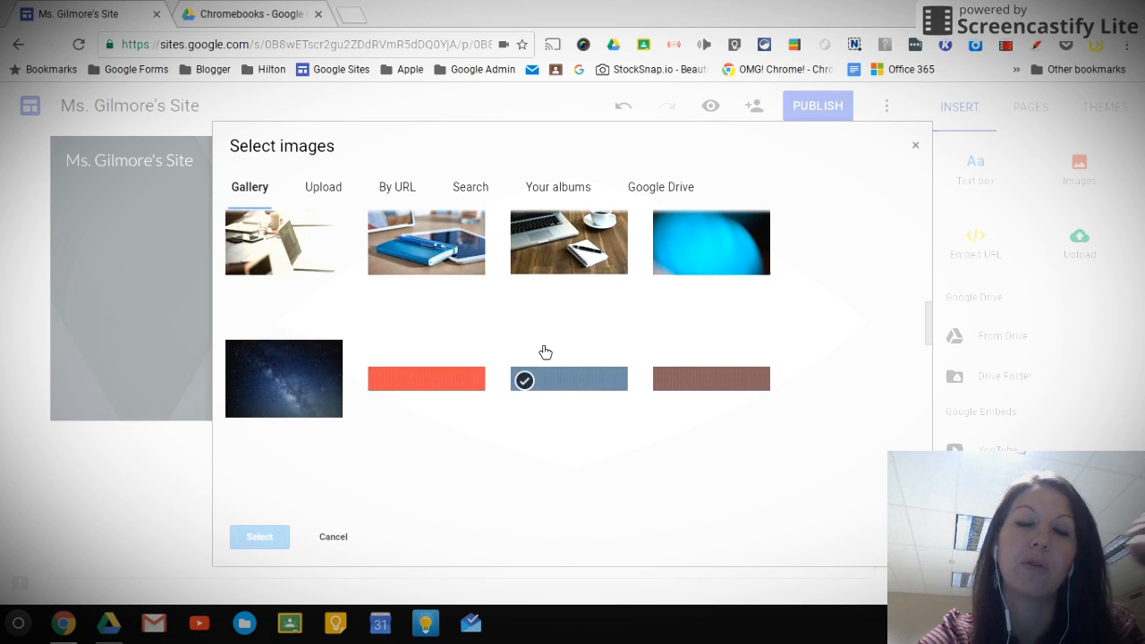
scroll(542, 352, down, 2)
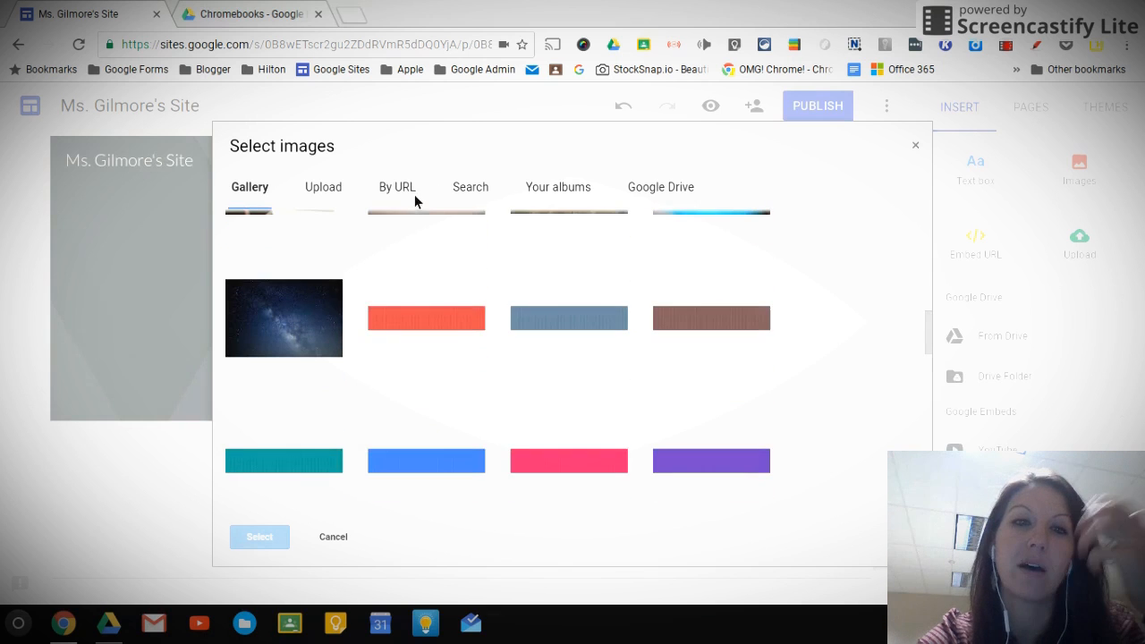
scroll(705, 393, down, 4)
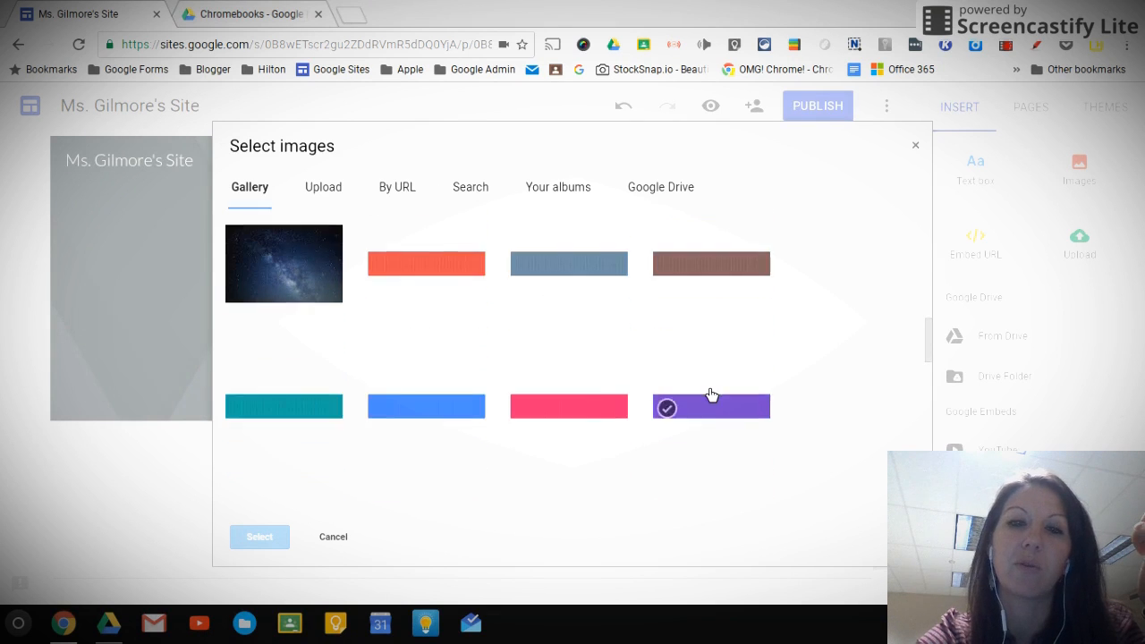
scroll(711, 396, down, 7)
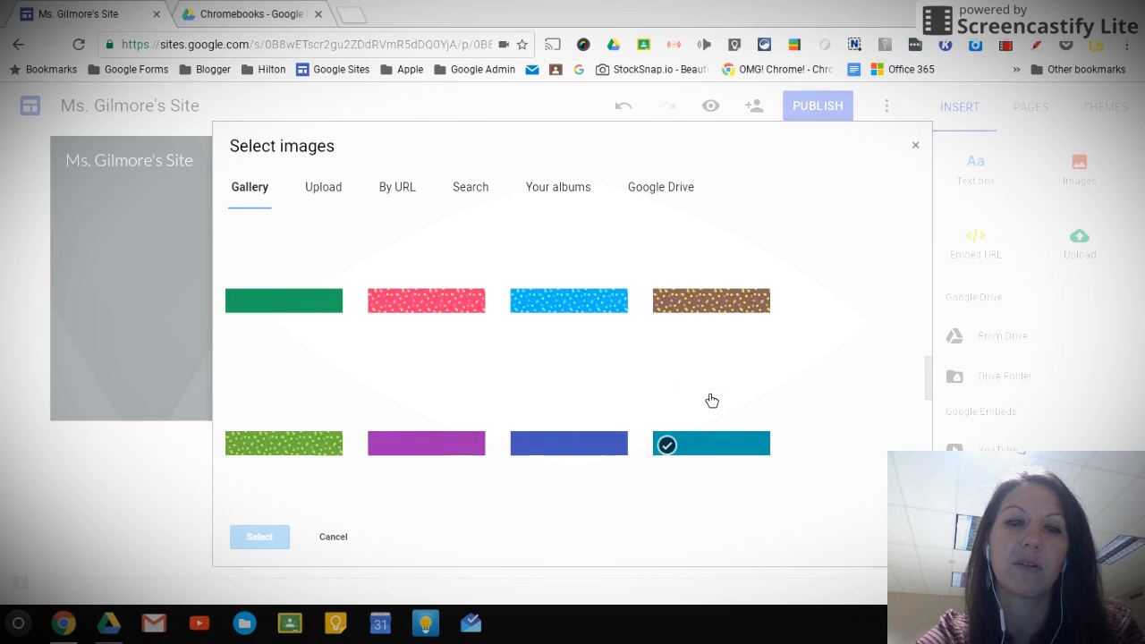
scroll(711, 400, down, 10)
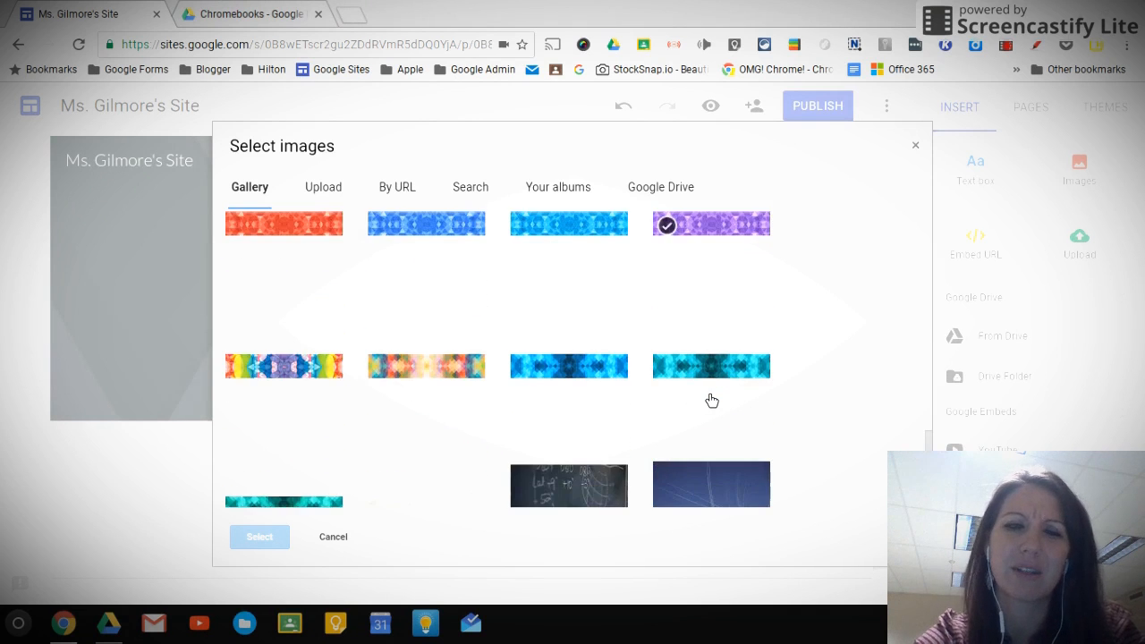
scroll(708, 407, down, 5)
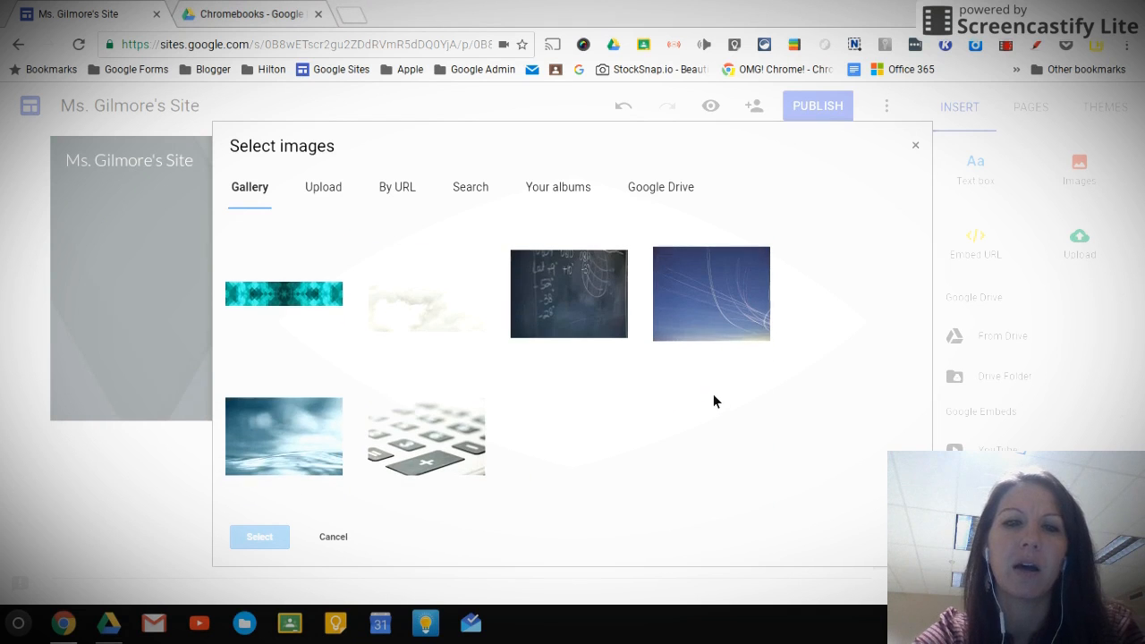
scroll(716, 404, up, 15)
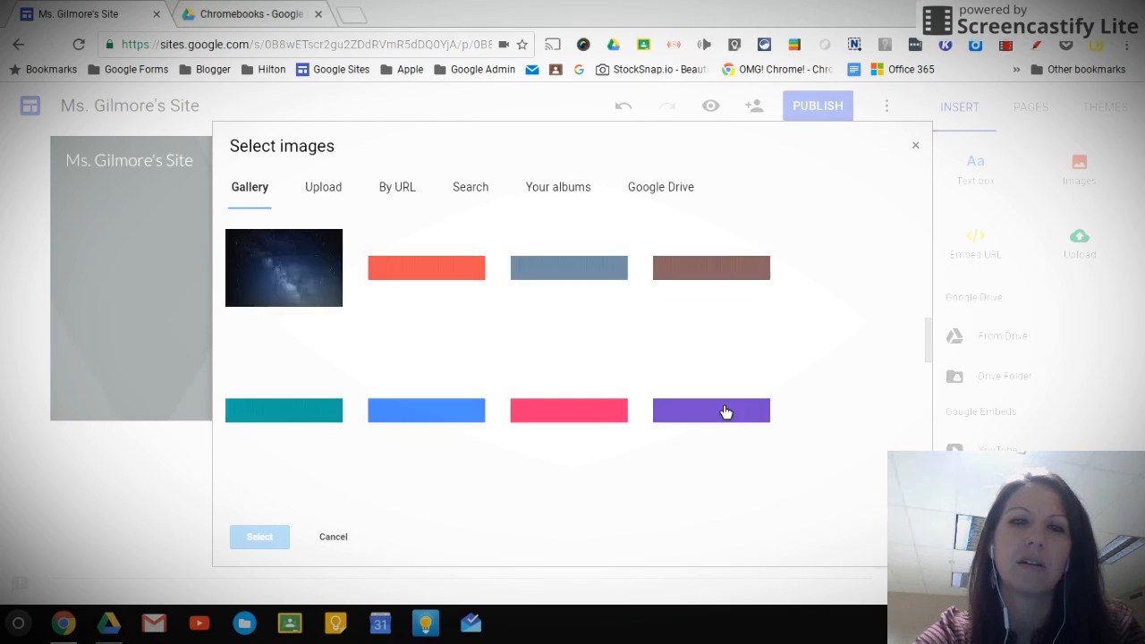
scroll(722, 415, down, 4)
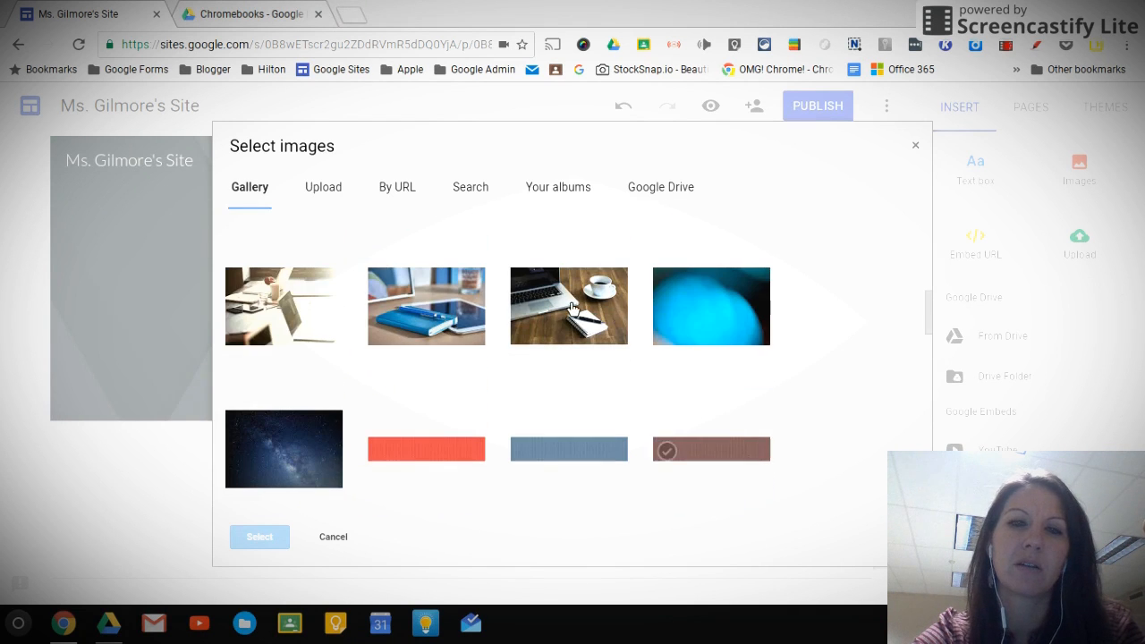
click(577, 317)
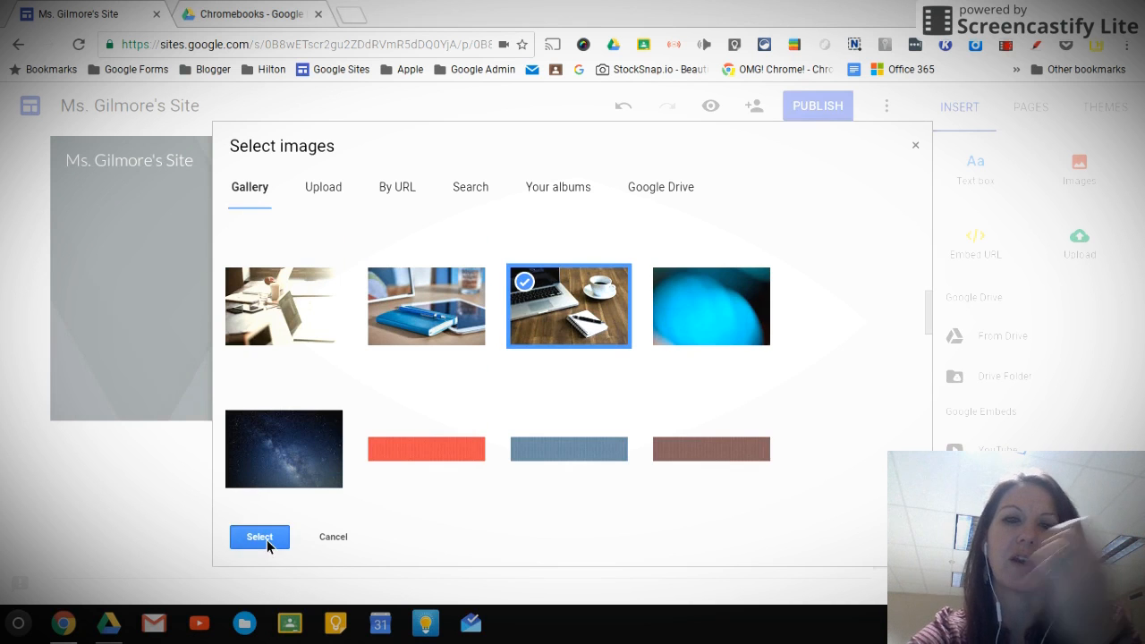
click(266, 539)
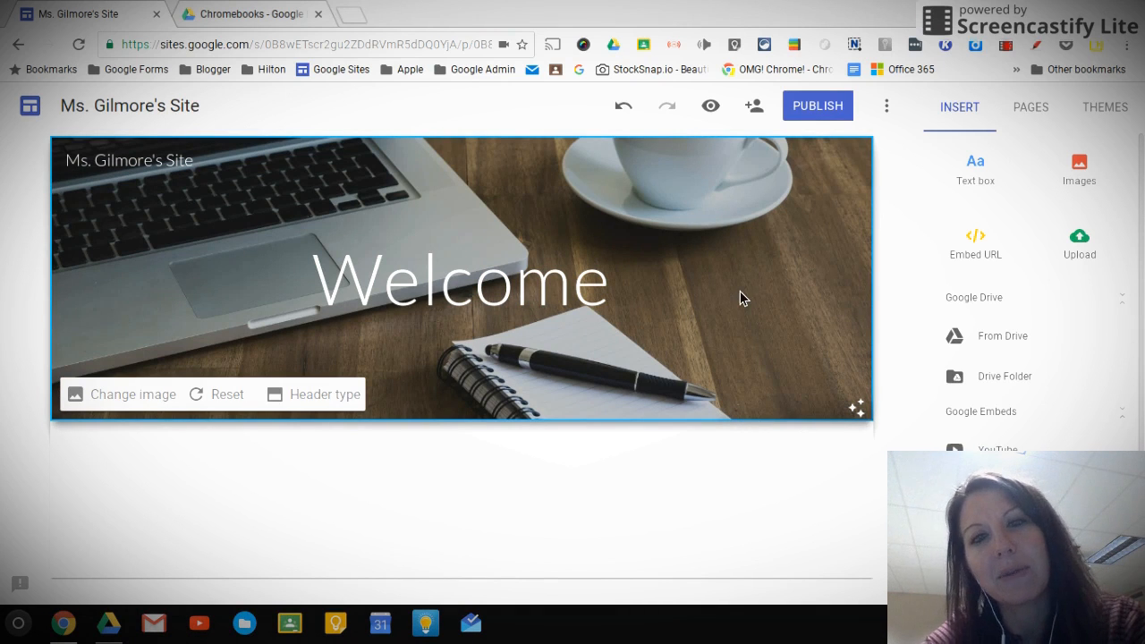
click(875, 410)
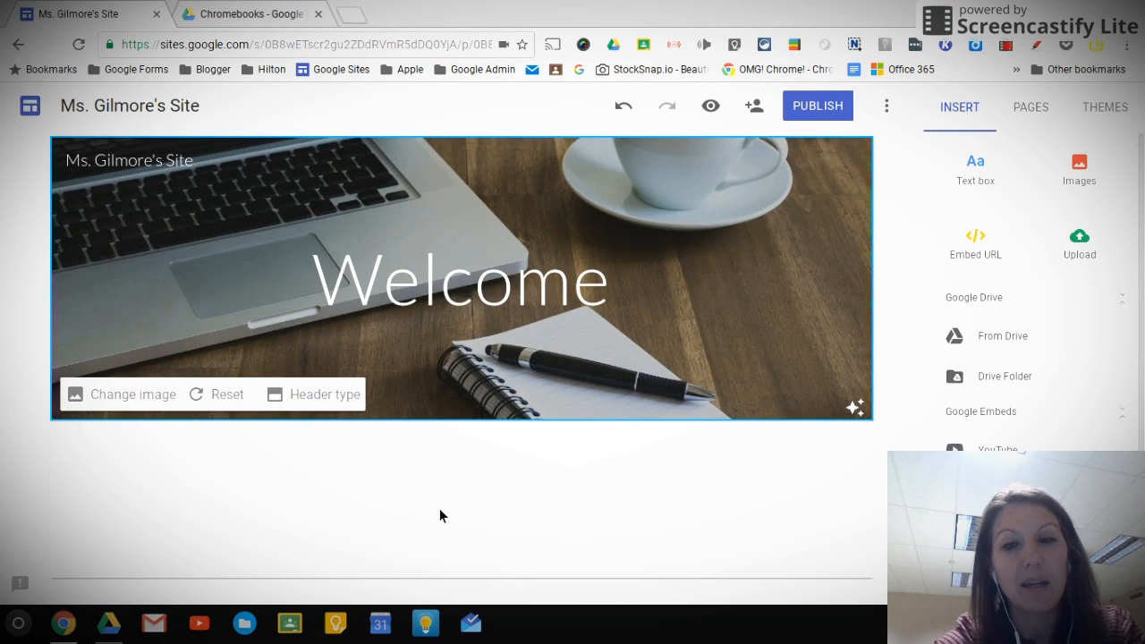
click(366, 506)
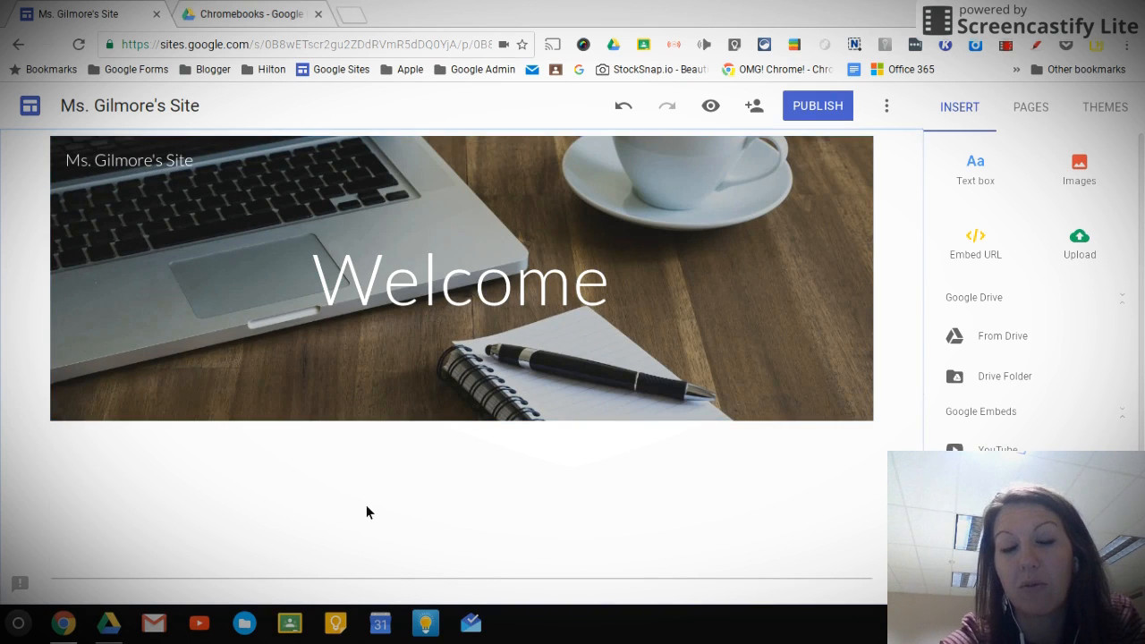
double_click(367, 508)
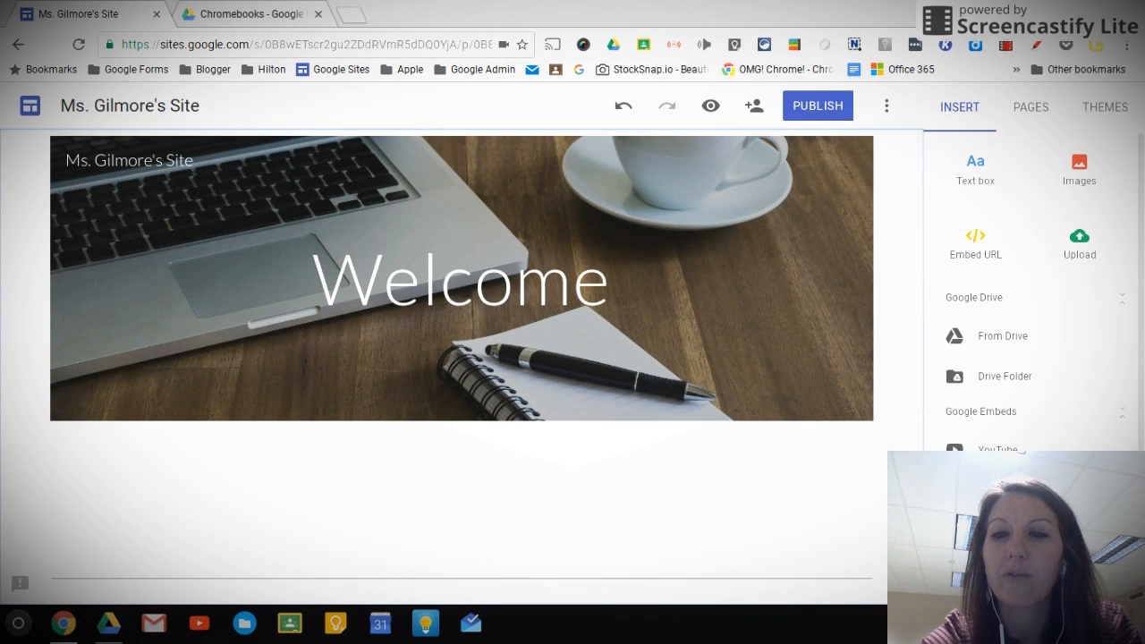
scroll(1046, 414, down, 3)
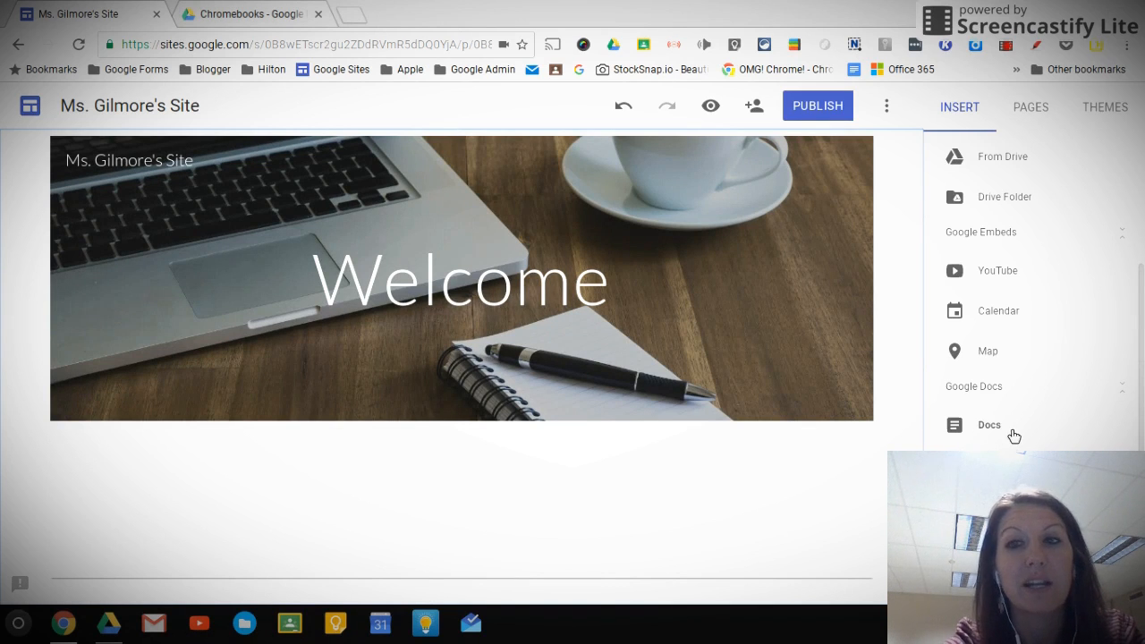
Add a text box below the header welcoming visitors to the teacher's class by name, ending with "Below you will find my Classroom expectations"
double_click(242, 483)
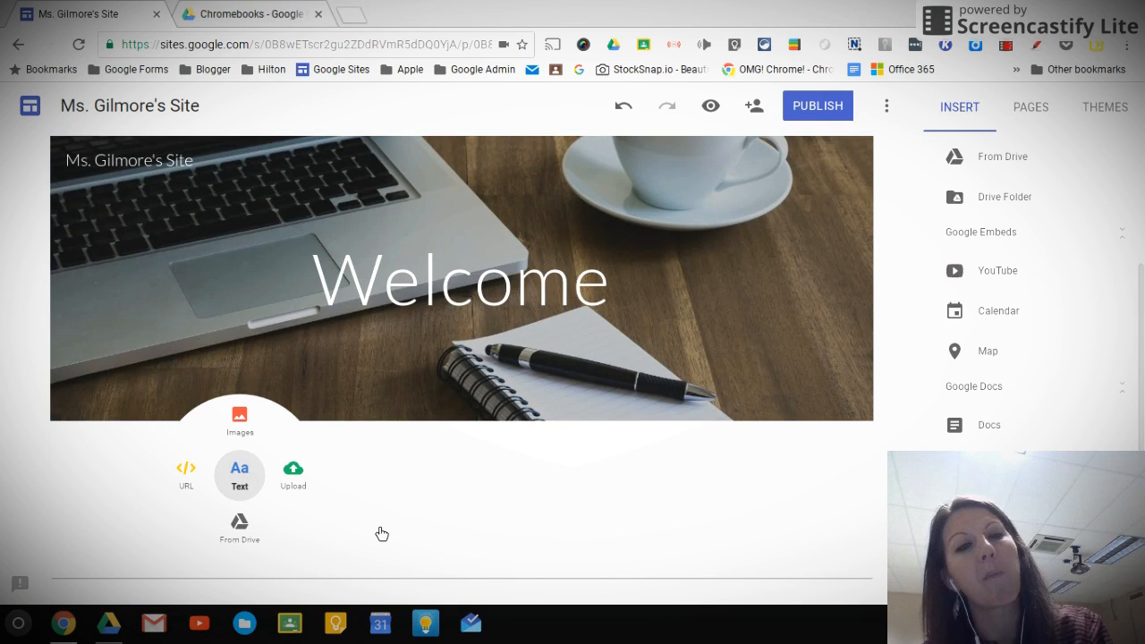
click(238, 484)
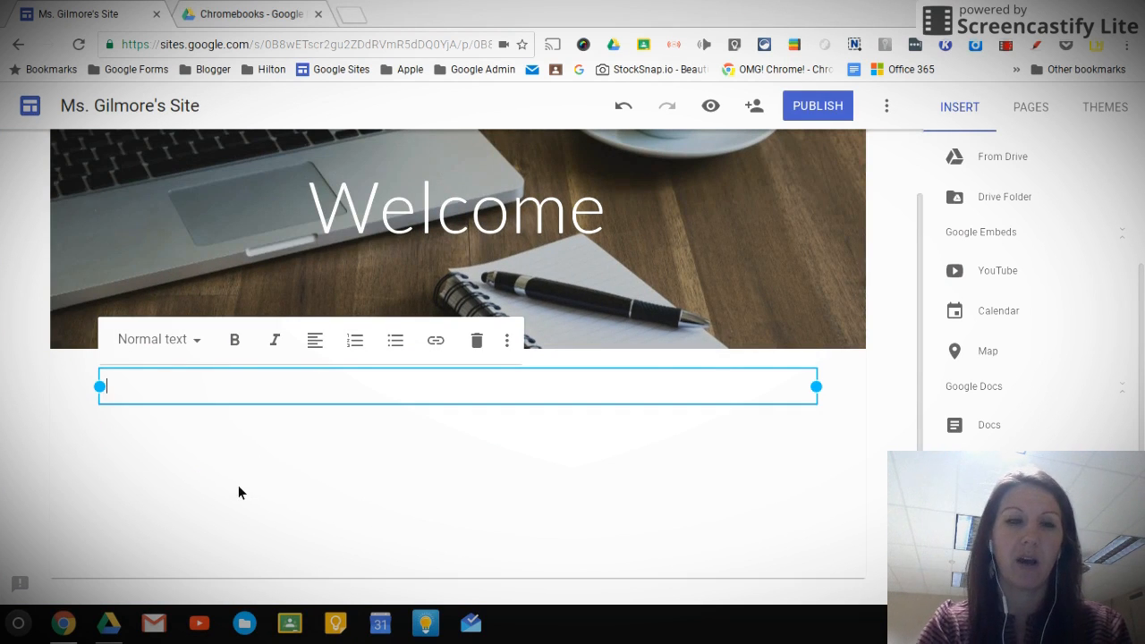
text(Welcome to Ms.)
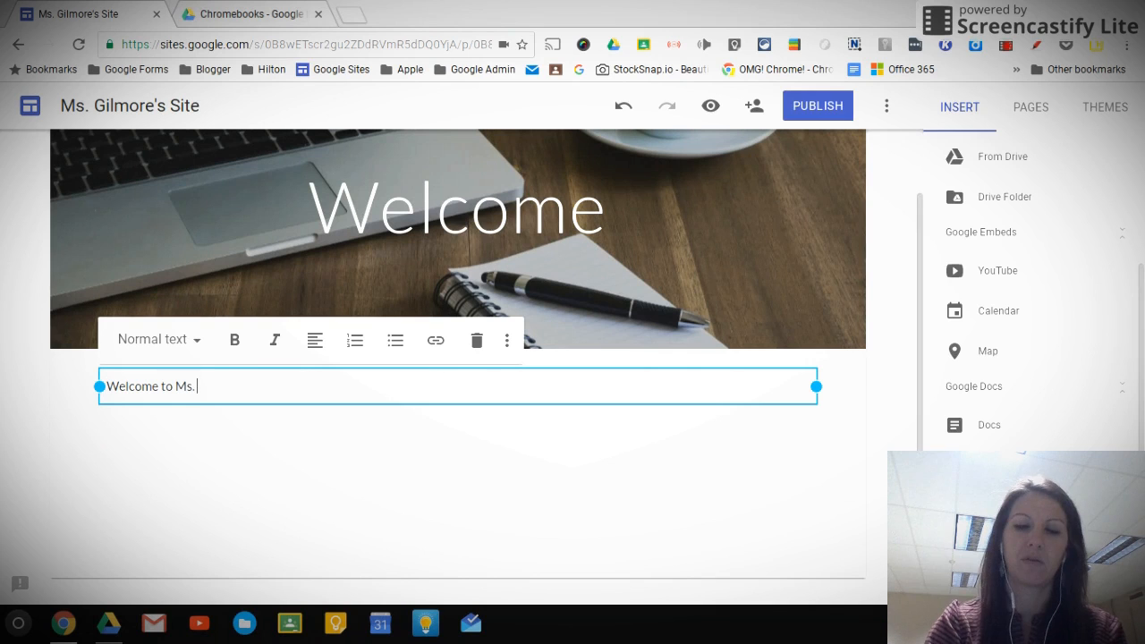
text( Gilmore's Class! Below you wi)
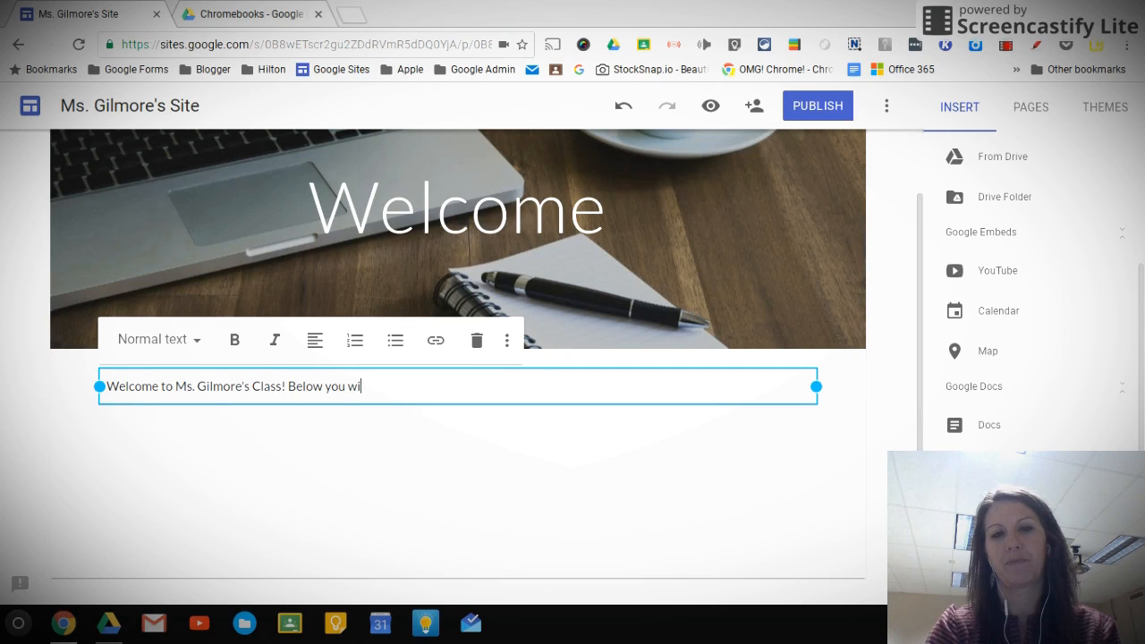
text(find my C)
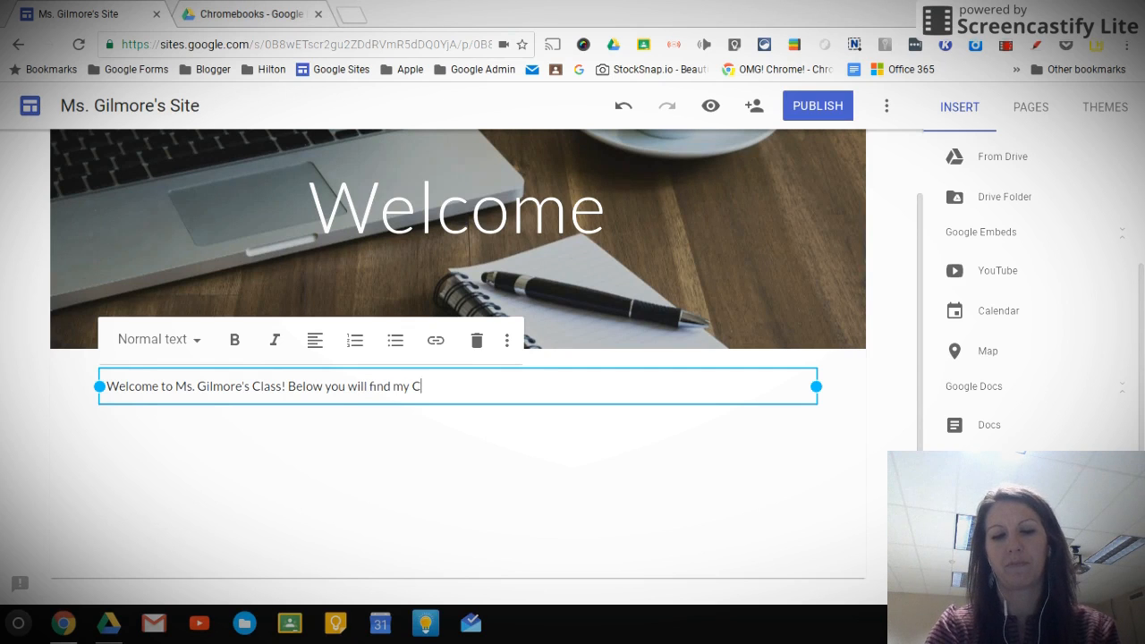
text(lassroom e)
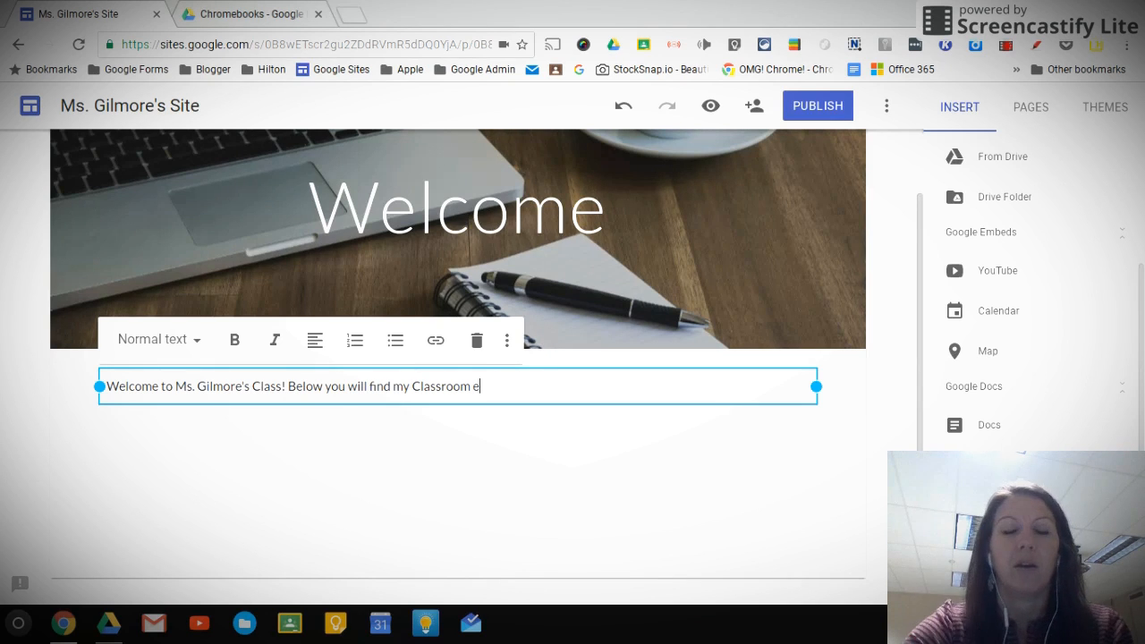
text(xpectat)
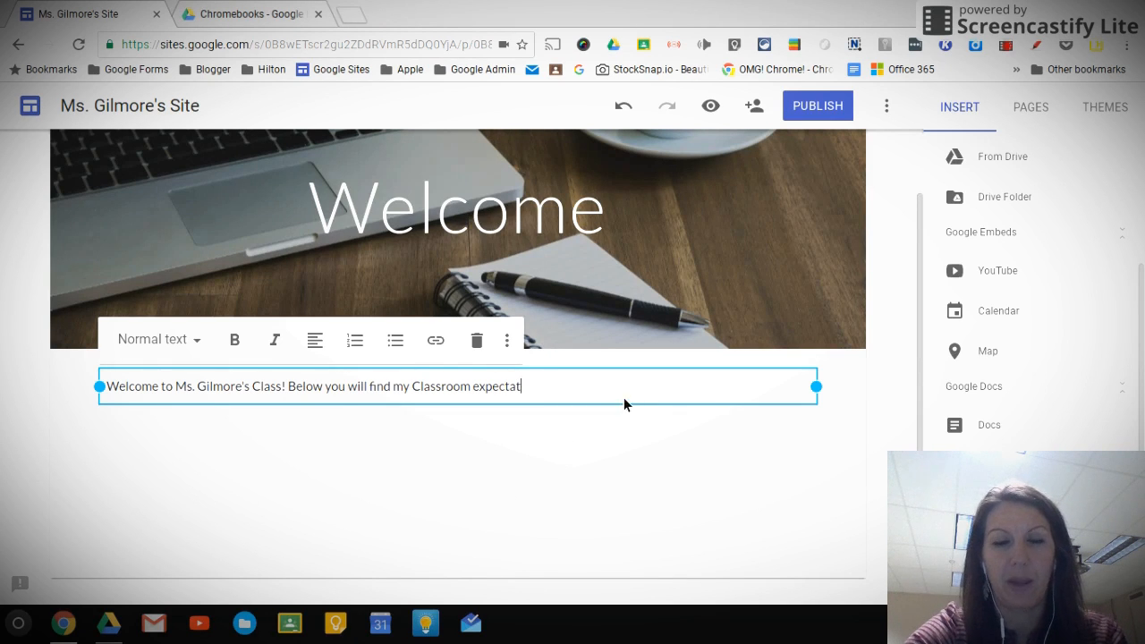
text(ions)
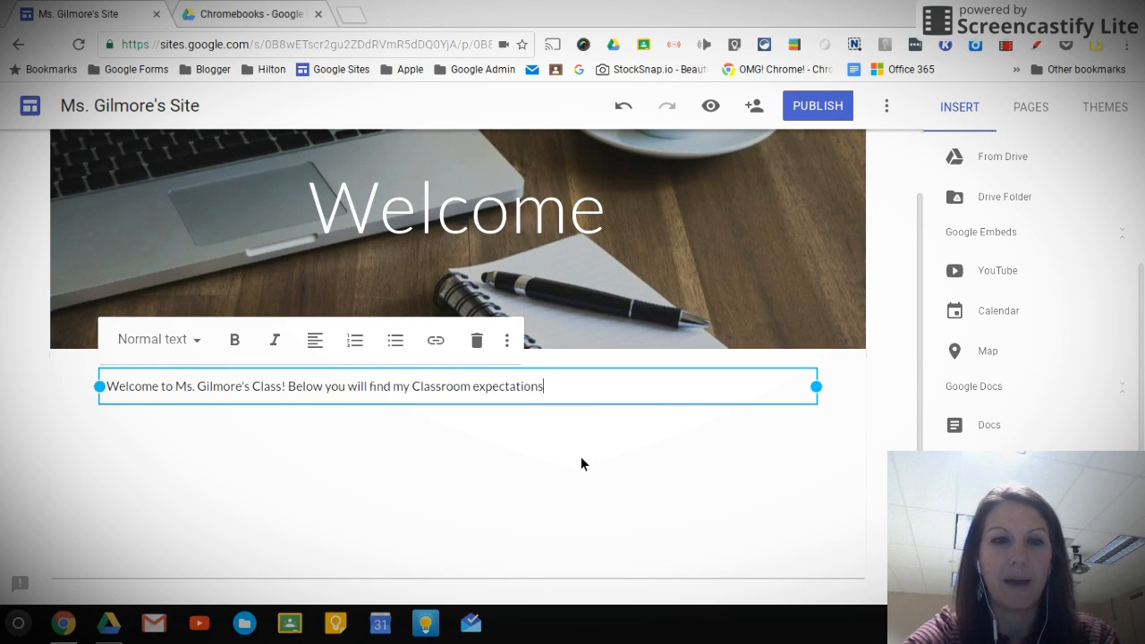
click(529, 506)
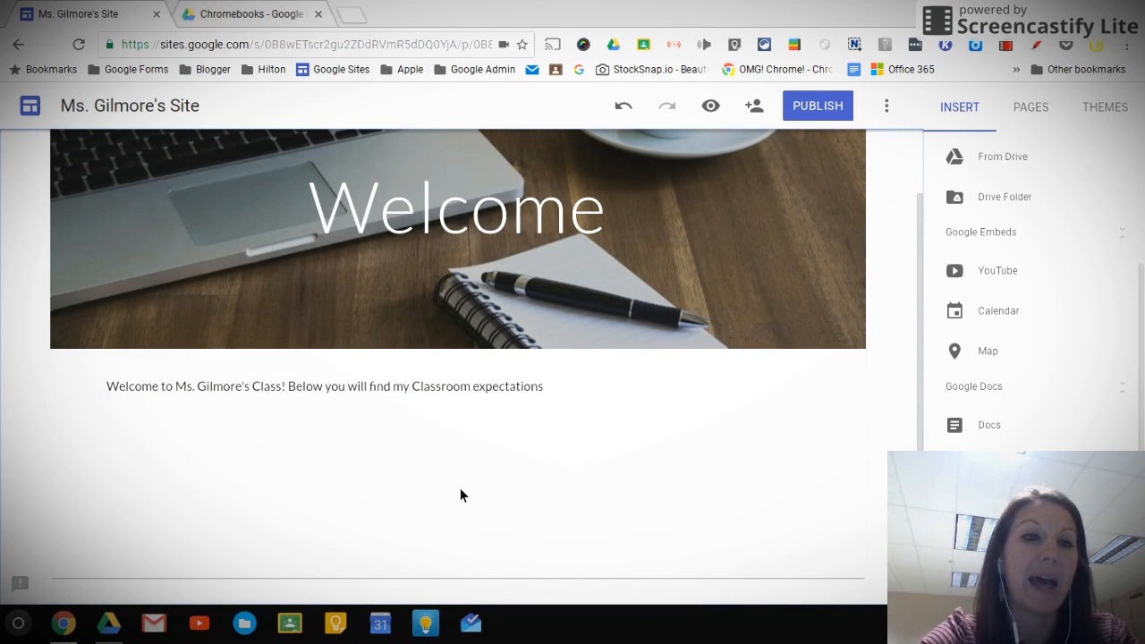
click(452, 414)
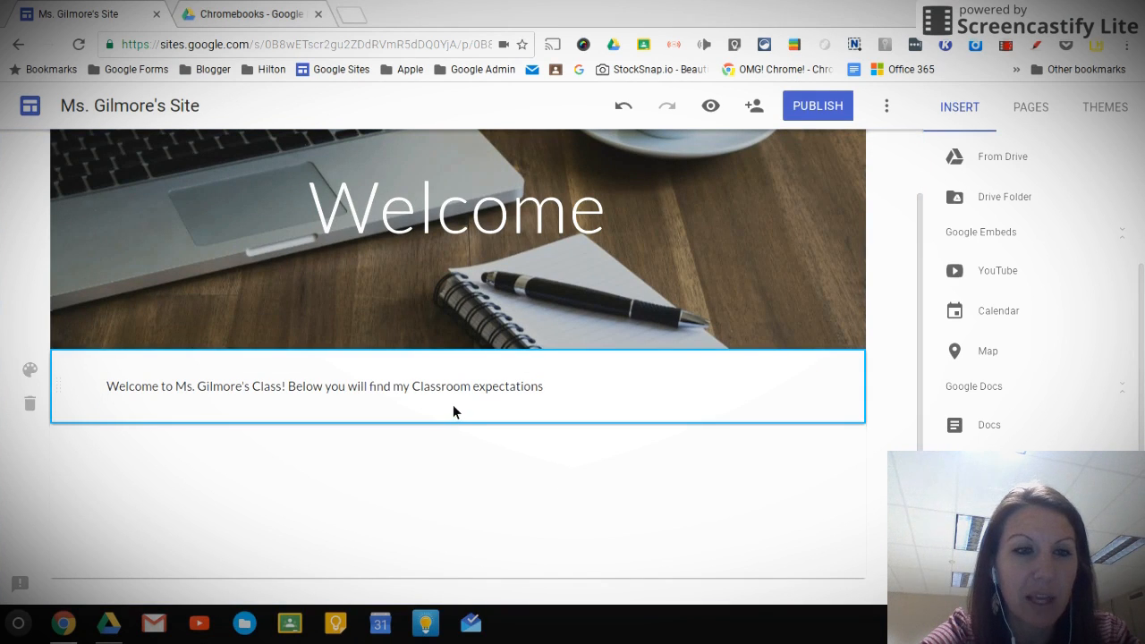
double_click(694, 411)
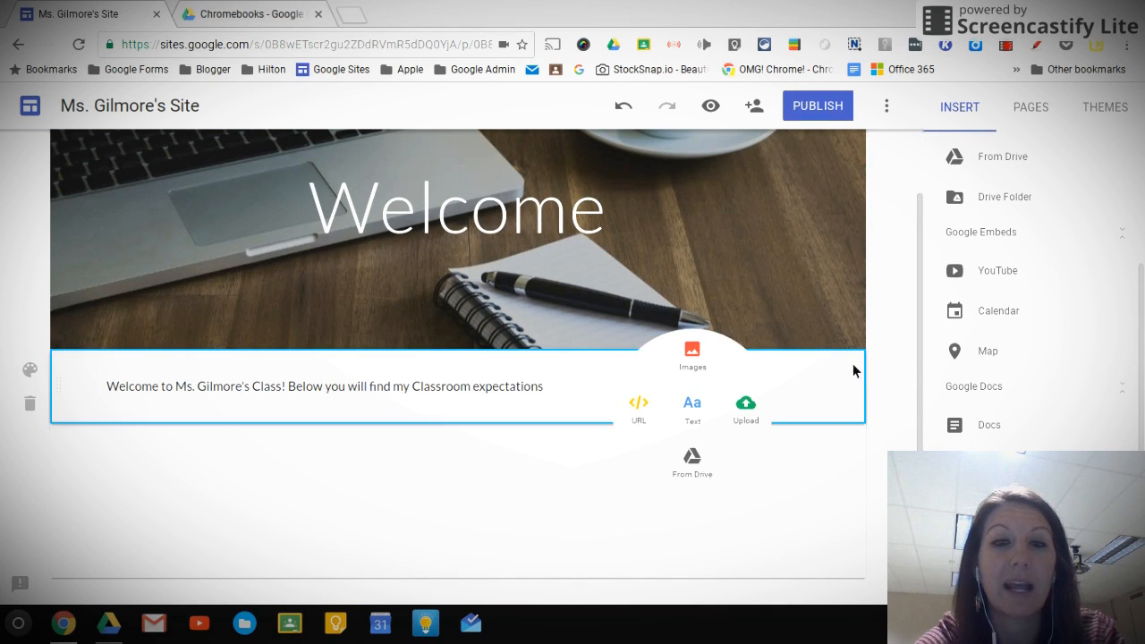
click(361, 484)
double_click(275, 472)
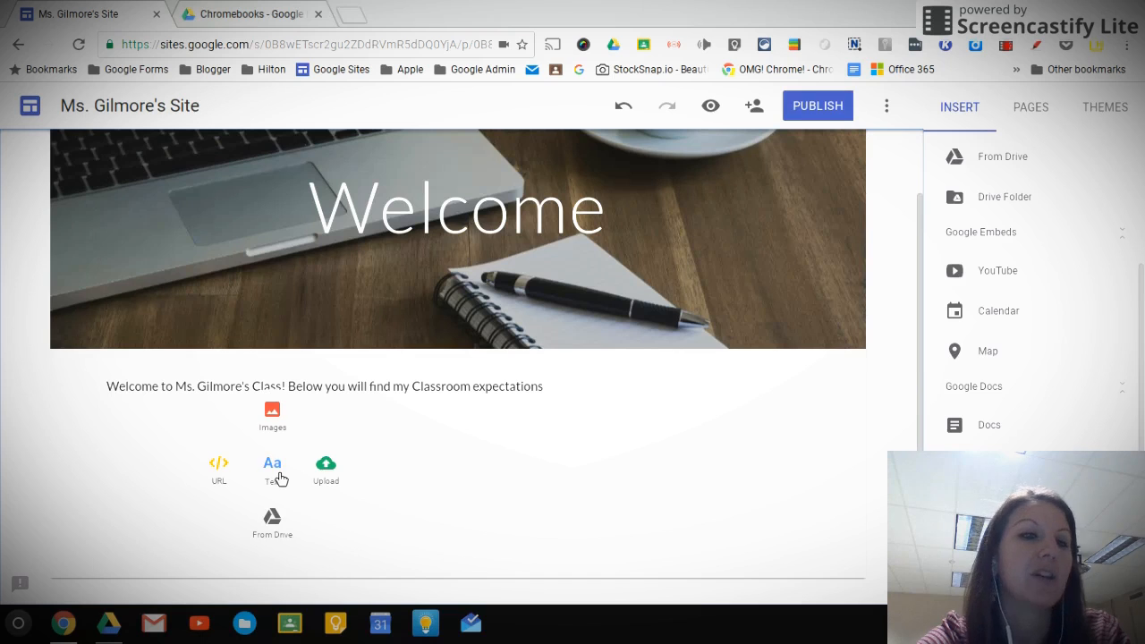
click(495, 536)
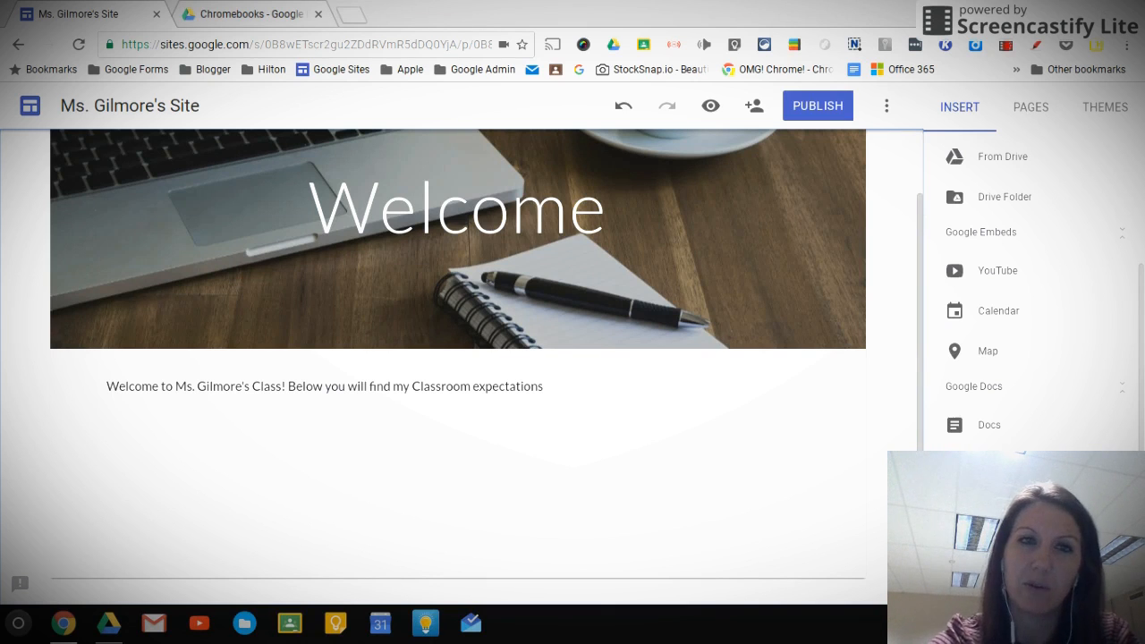
Embed the "Blank Tech Incentive" Google Doc on the page below the welcome text
click(996, 433)
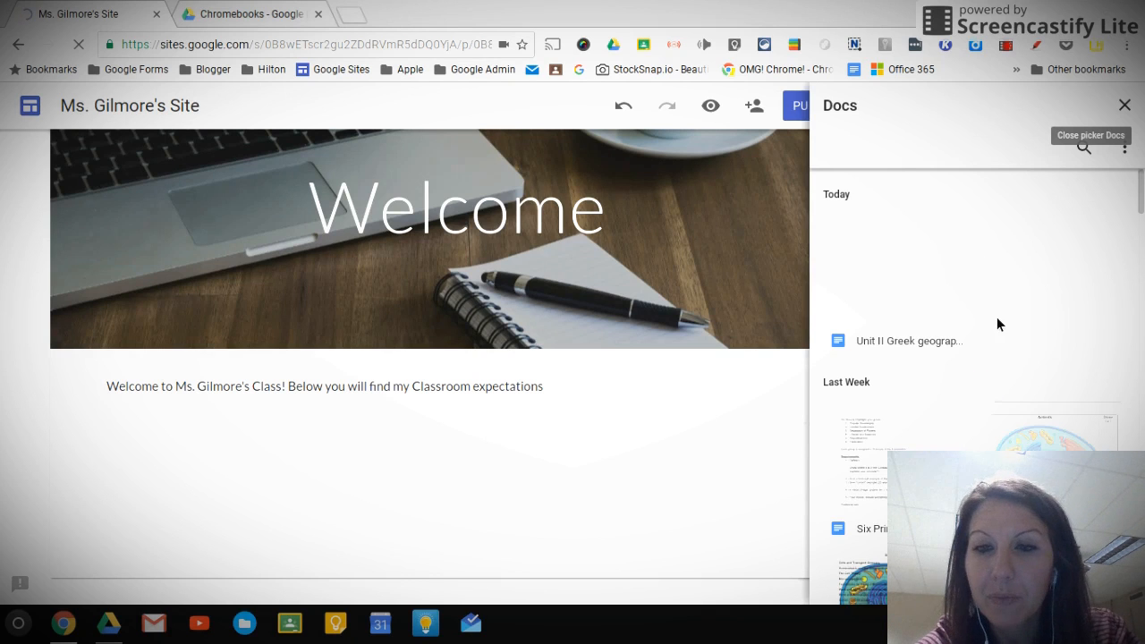
scroll(991, 337, down, 1)
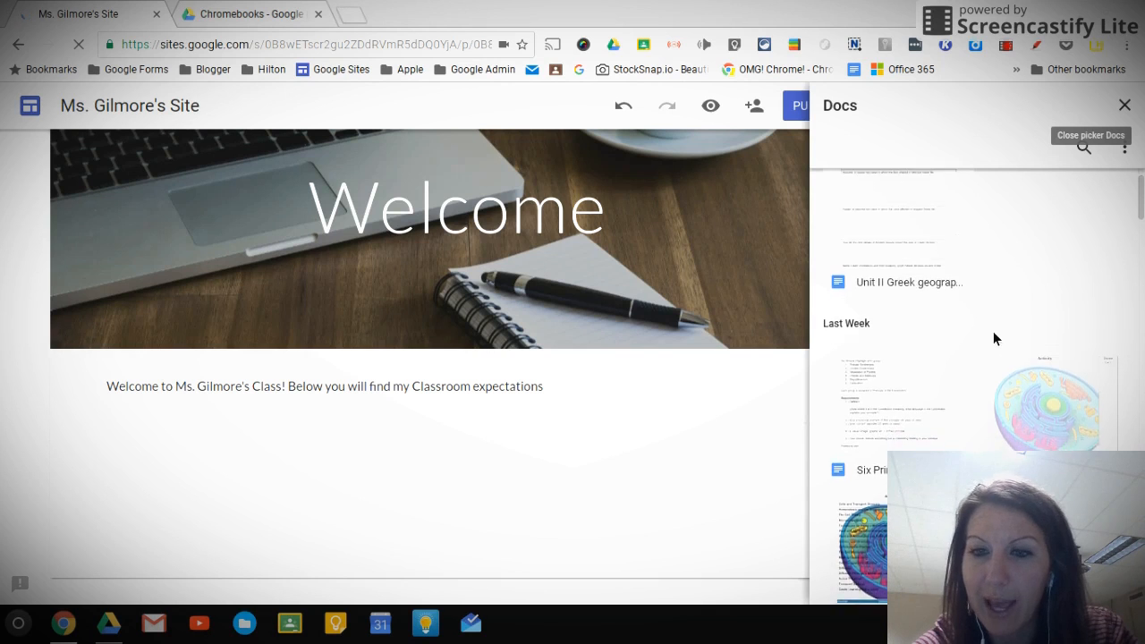
scroll(995, 337, down, 2)
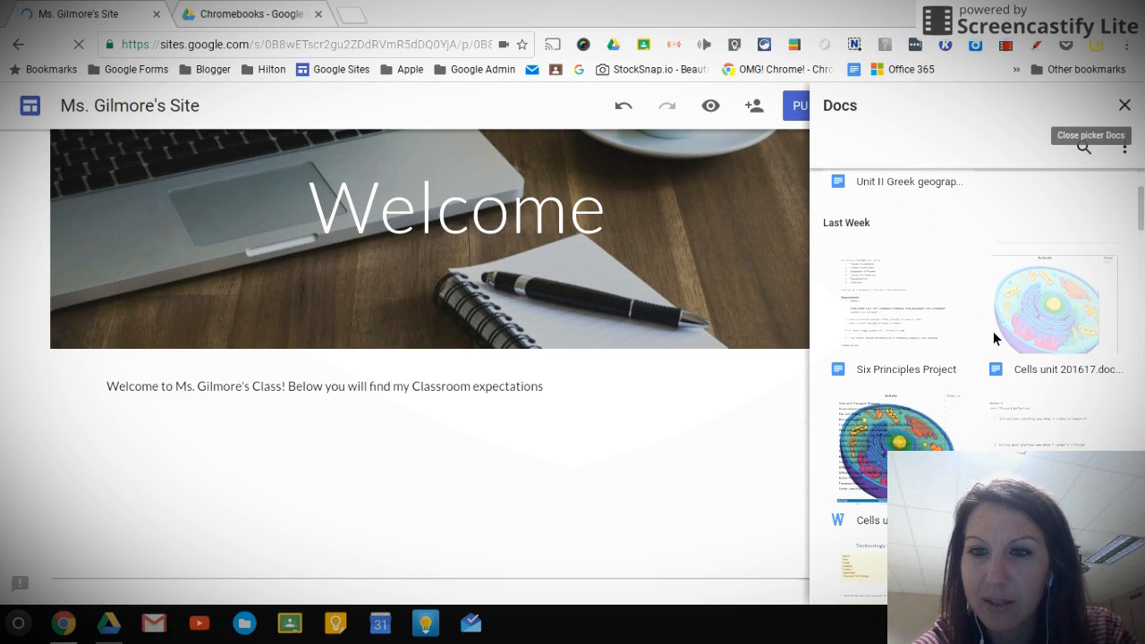
scroll(993, 338, down, 2)
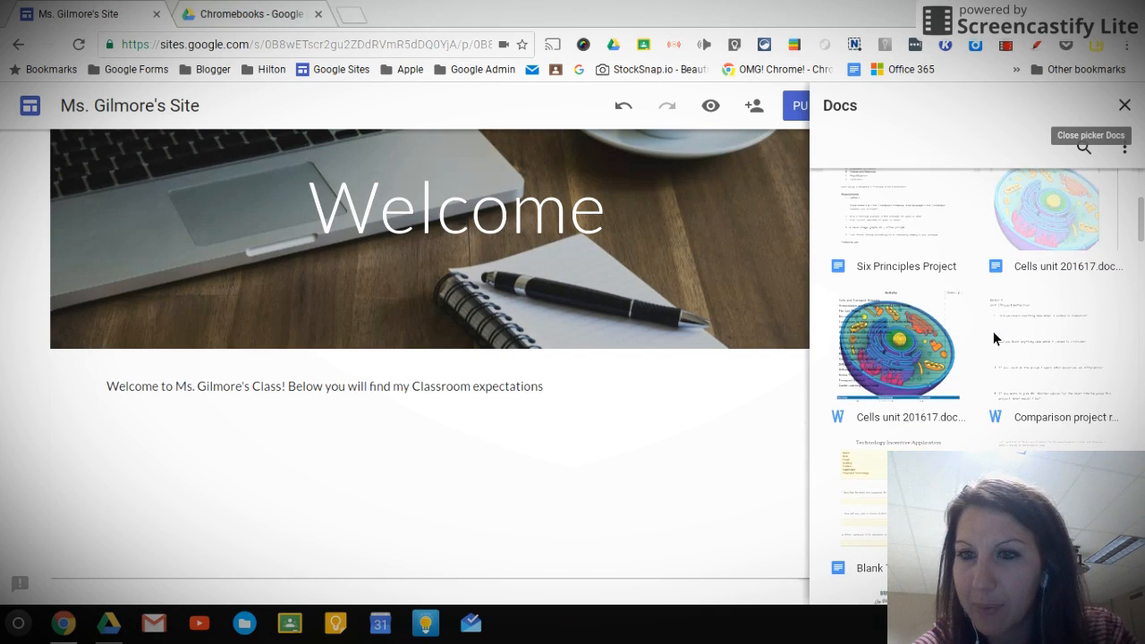
scroll(993, 337, down, 3)
scroll(993, 330, down, 1)
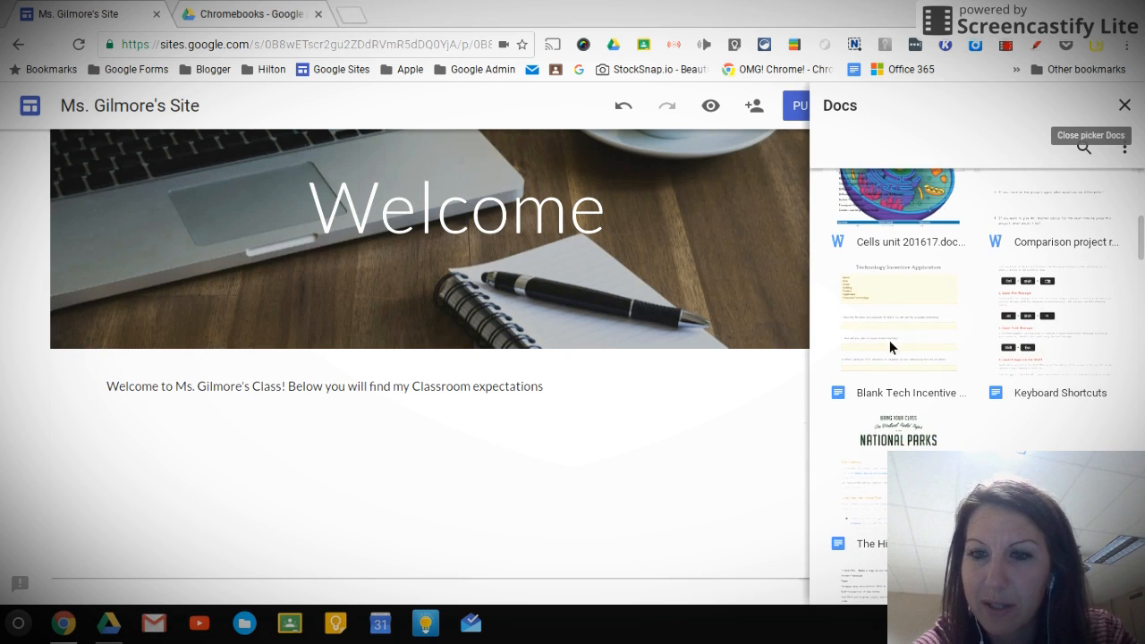
scroll(891, 343, down, 1)
scroll(893, 346, down, 1)
scroll(893, 346, up, 1)
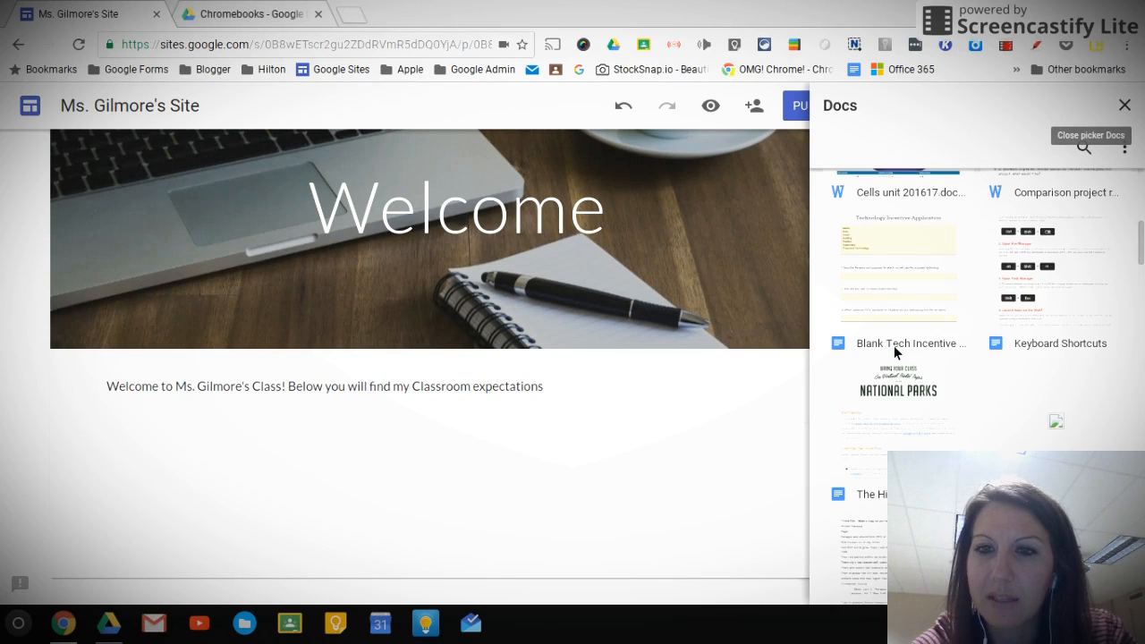
scroll(894, 349, up, 1)
click(903, 309)
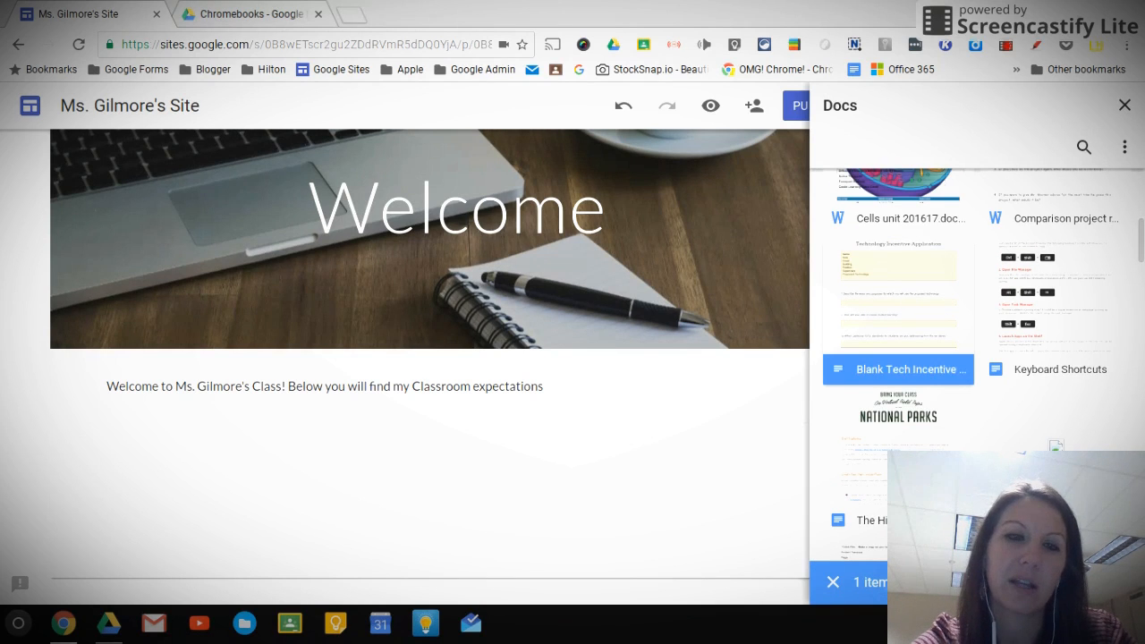
click(1107, 582)
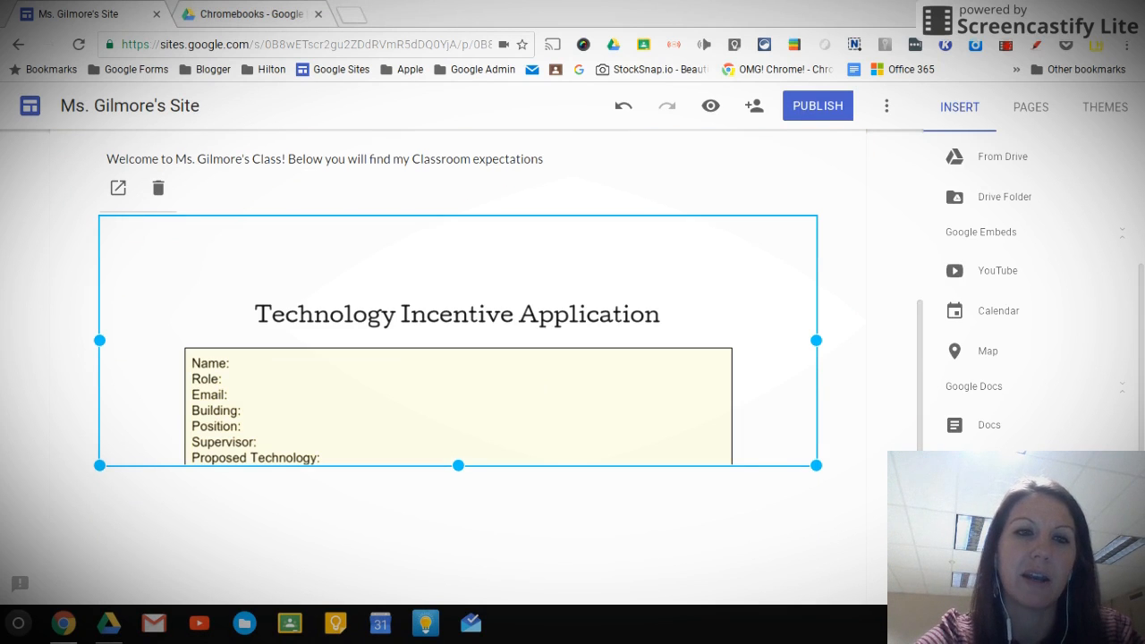
Lengthen the embedded document's frame downward until it extends past the answer box of question 4
scroll(656, 250, up, 1)
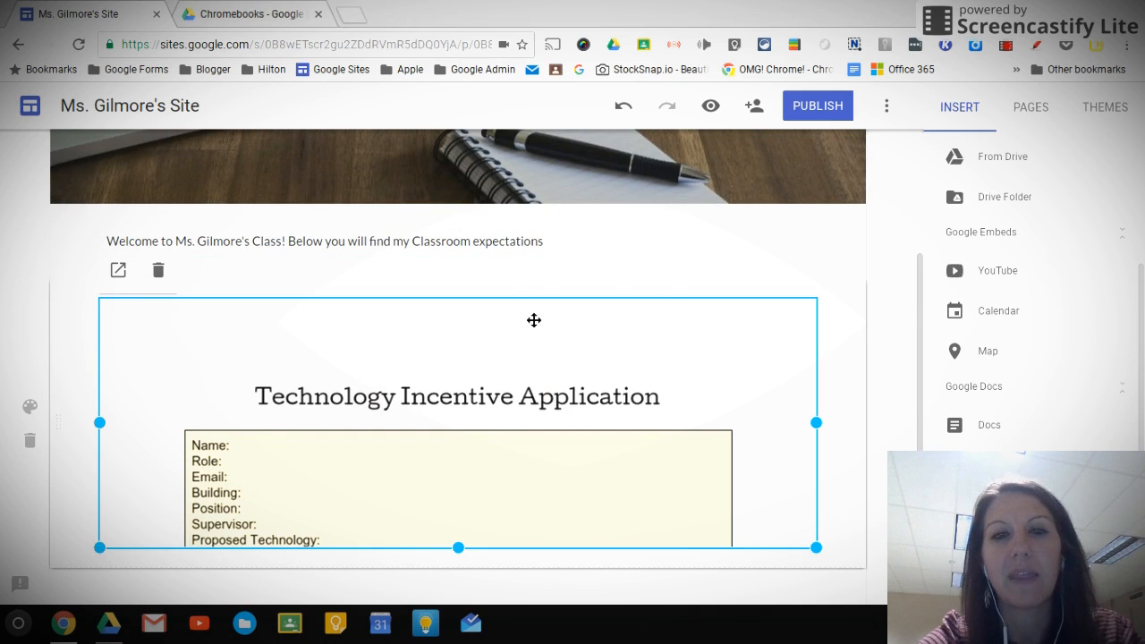
scroll(567, 517, down, 1)
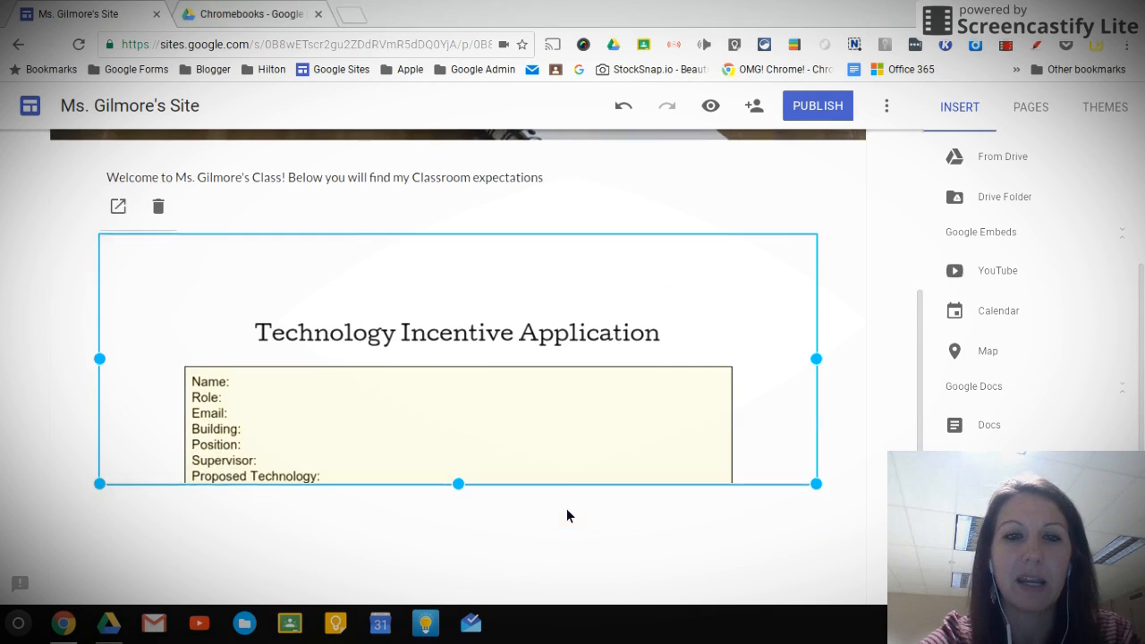
scroll(567, 508, down, 1)
drag(462, 452, 465, 601)
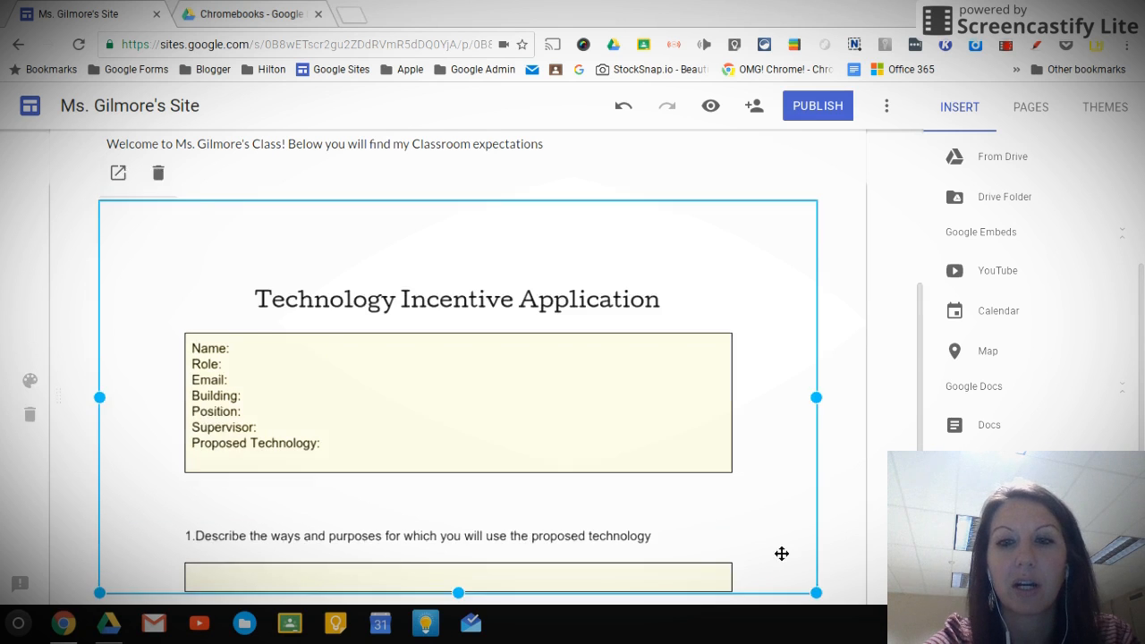
scroll(779, 549, down, 2)
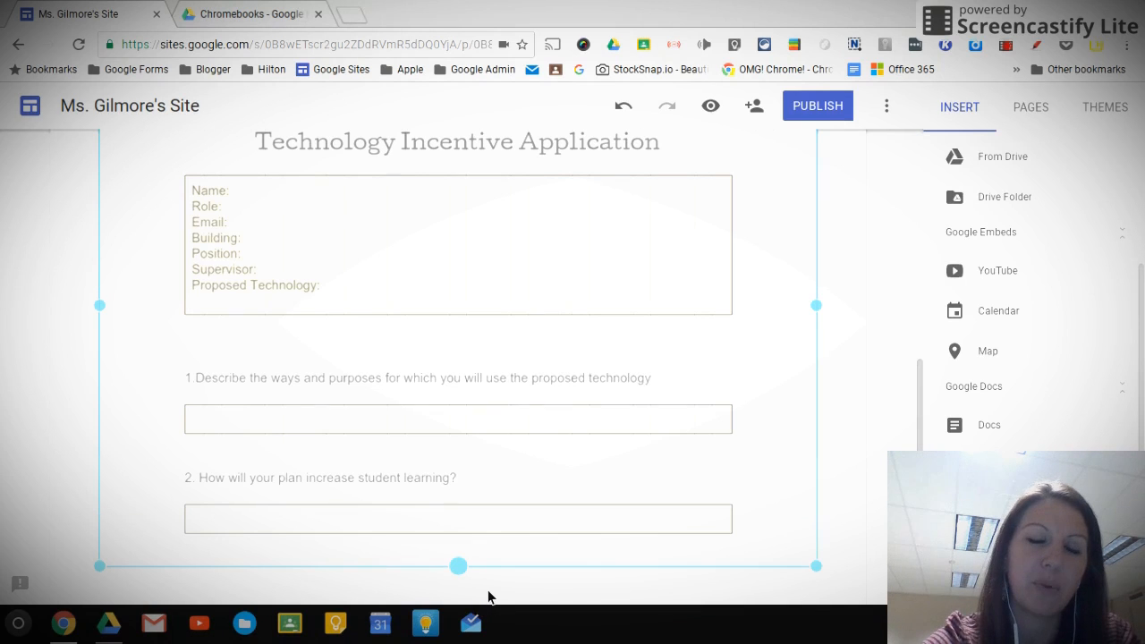
scroll(662, 499, down, 1)
scroll(662, 499, down, 1)
drag(462, 423, 467, 573)
scroll(485, 552, down, 1)
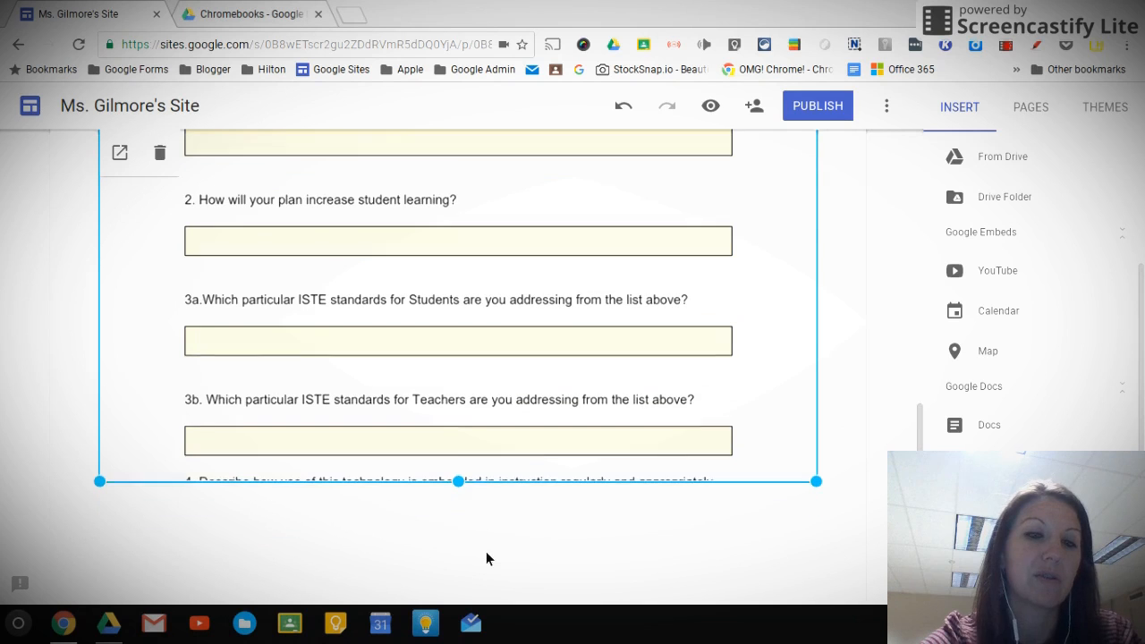
drag(464, 471, 483, 599)
drag(475, 563, 488, 559)
scroll(485, 557, down, 2)
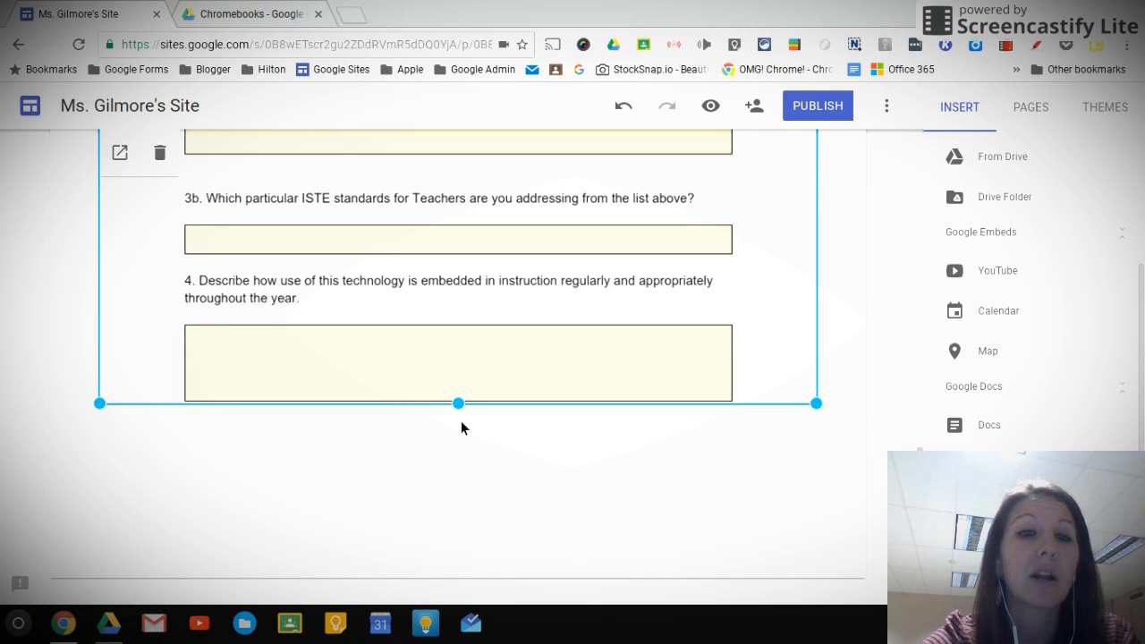
drag(460, 407, 472, 566)
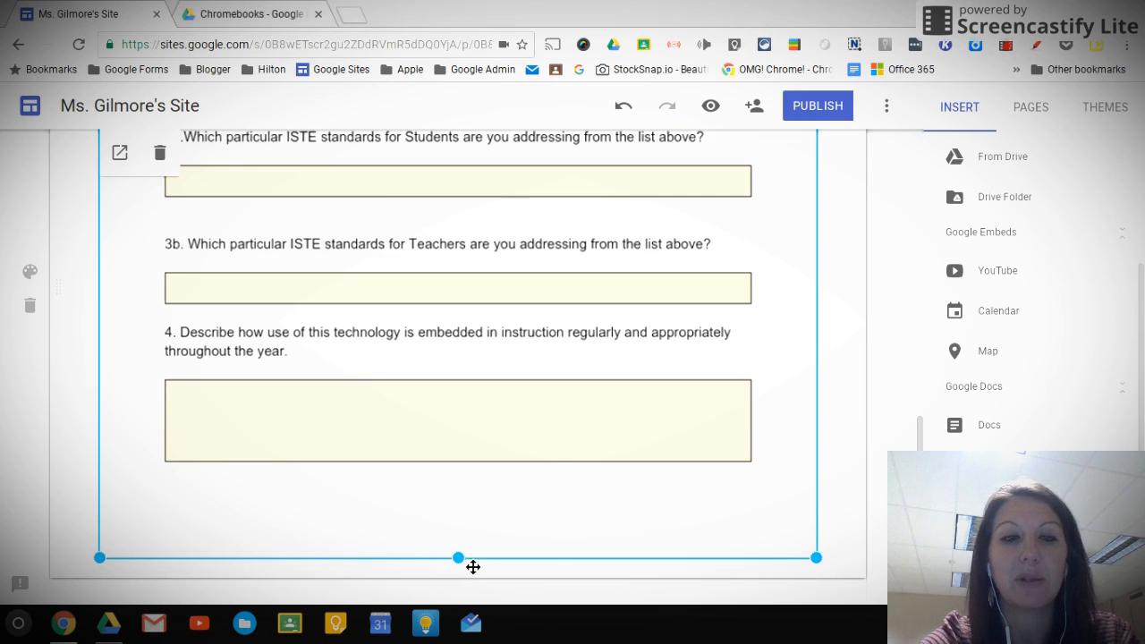
Review the page from the header to the end of the enlarged embedded document
scroll(891, 371, up, 4)
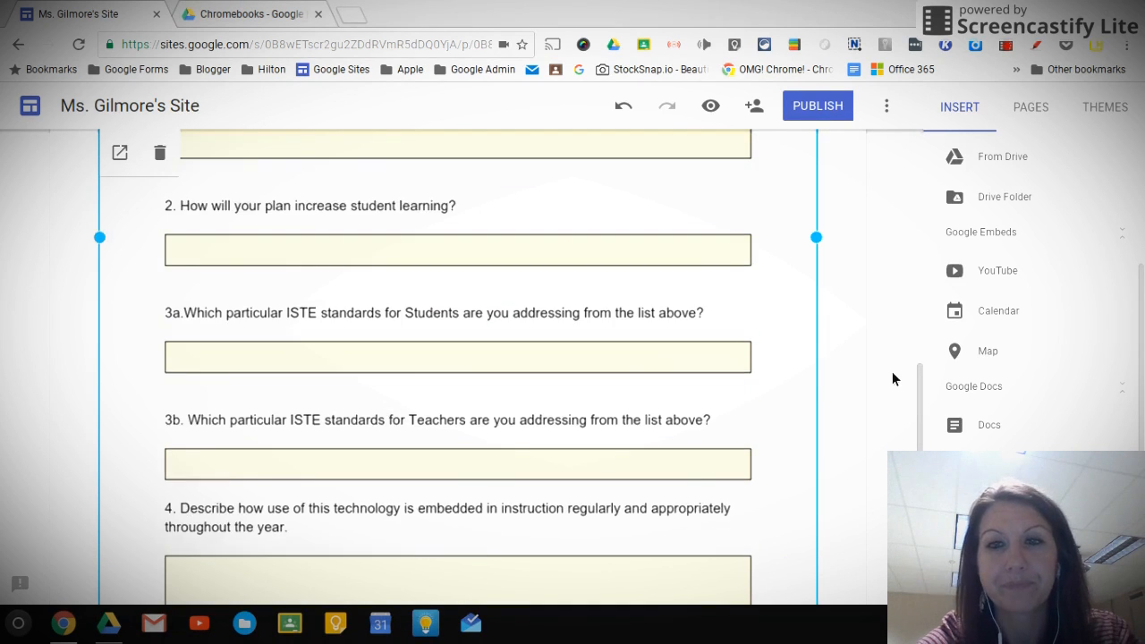
scroll(891, 376, up, 7)
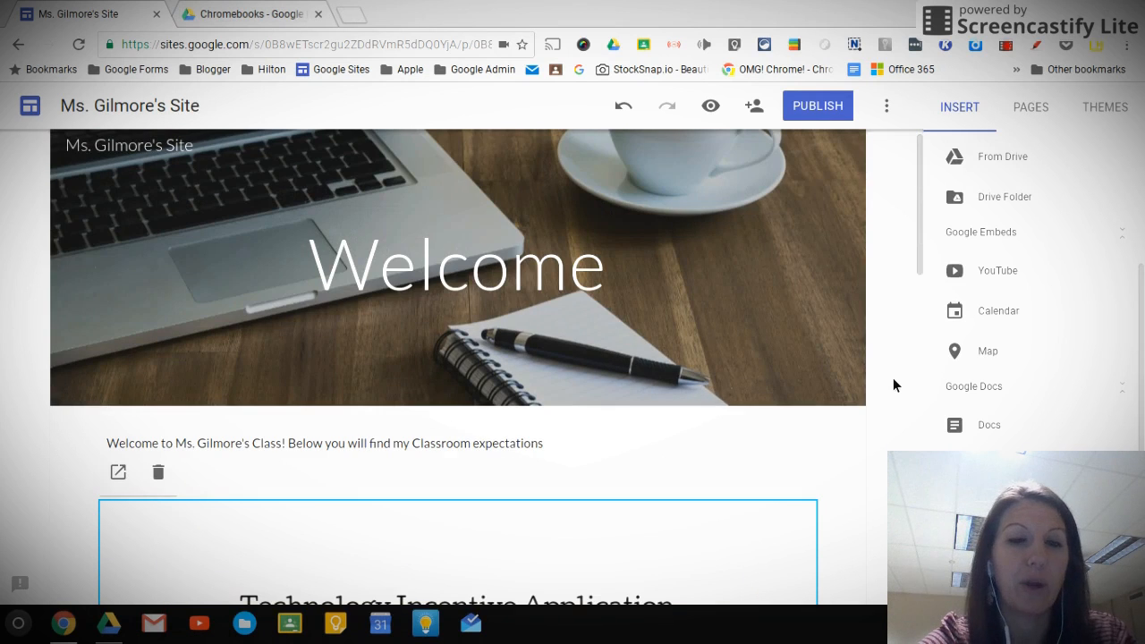
scroll(846, 504, down, 10)
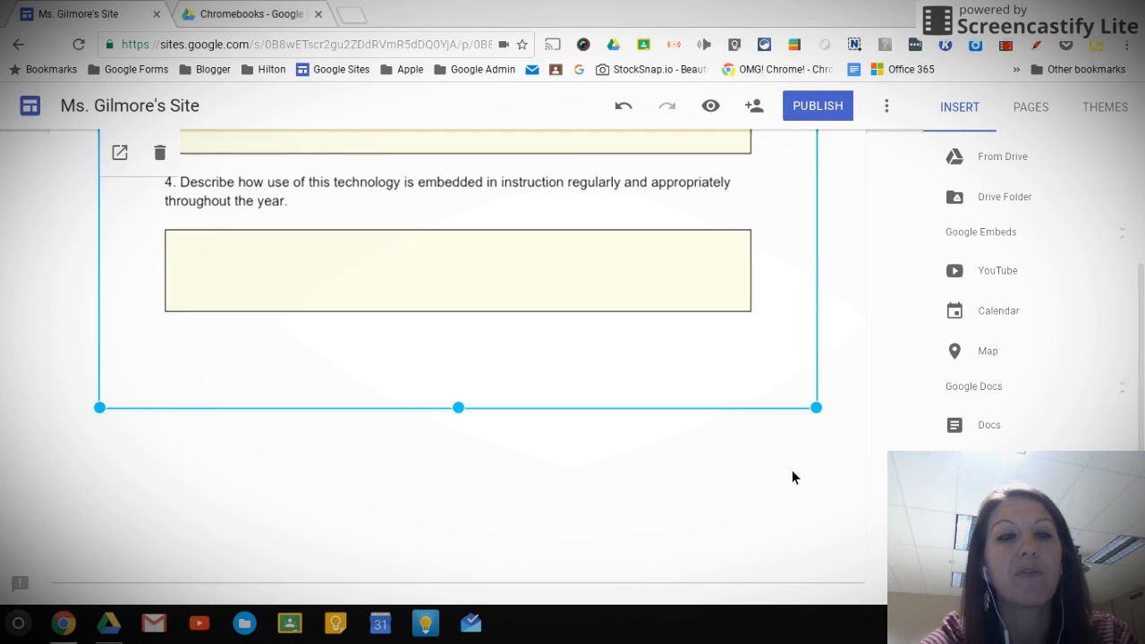
scroll(527, 327, up, 4)
scroll(530, 327, up, 4)
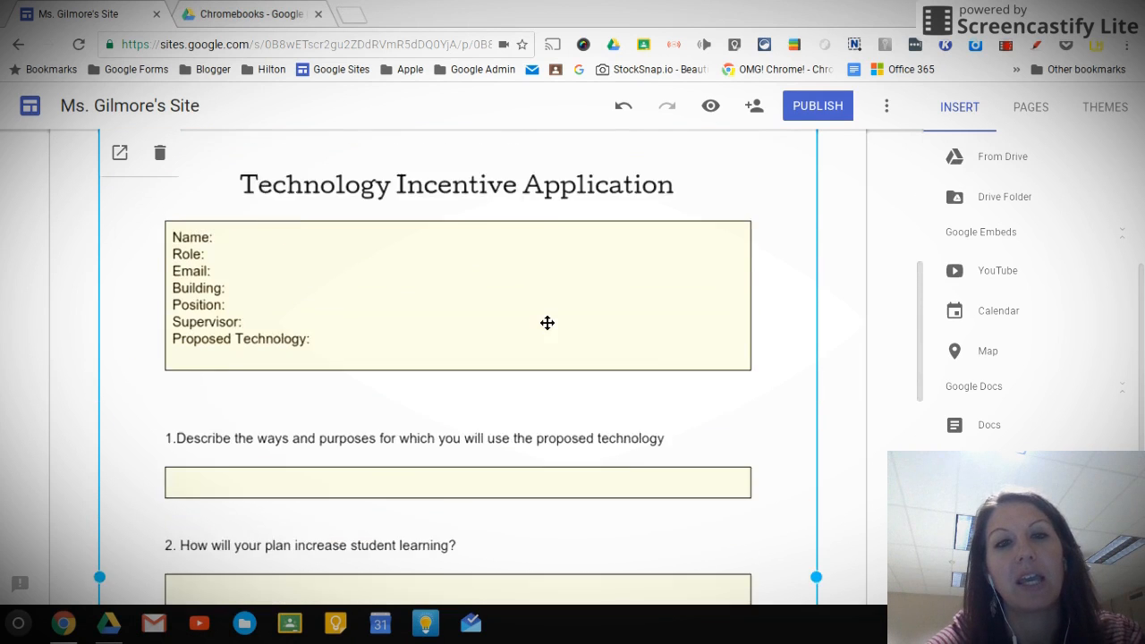
scroll(547, 323, up, 1)
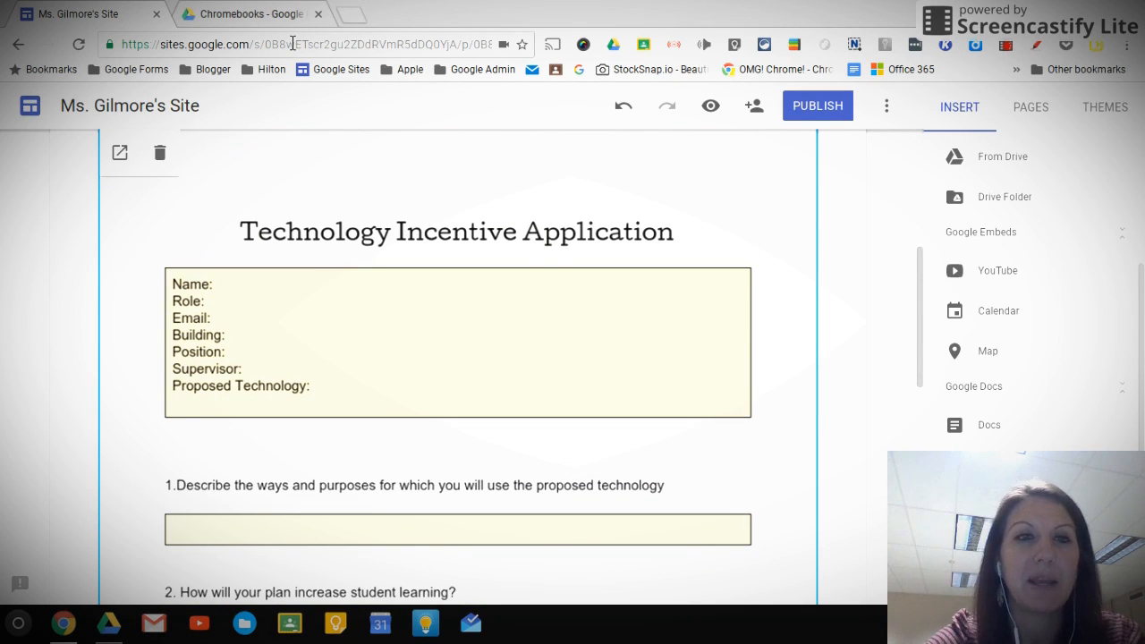
Switch to Google Drive and open the LTT folder in My Drive
click(278, 15)
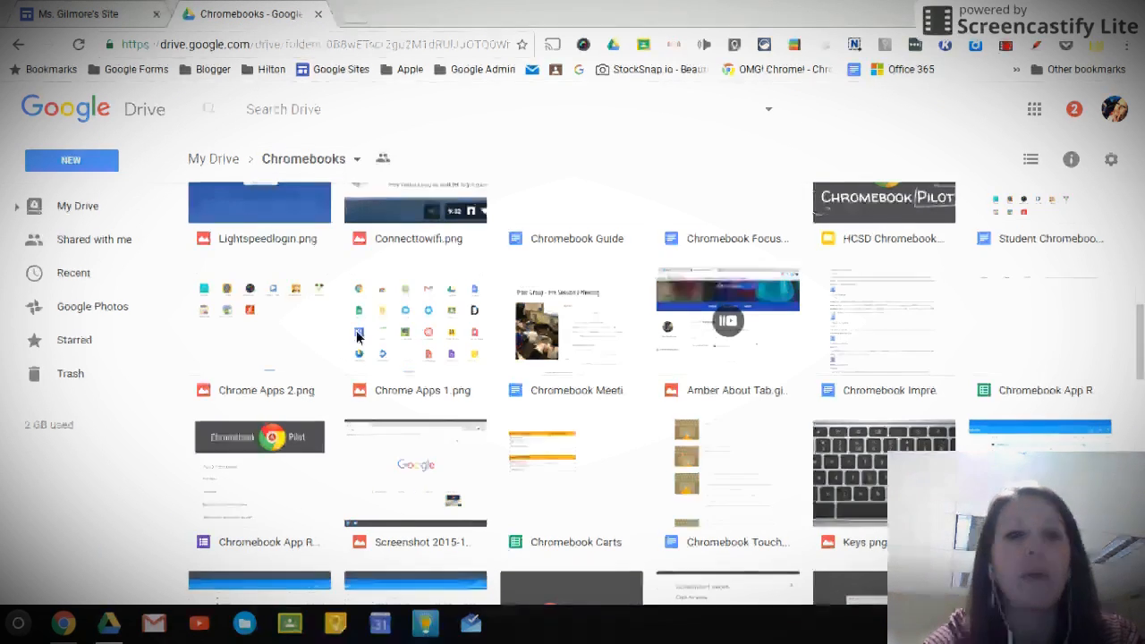
scroll(549, 350, up, 8)
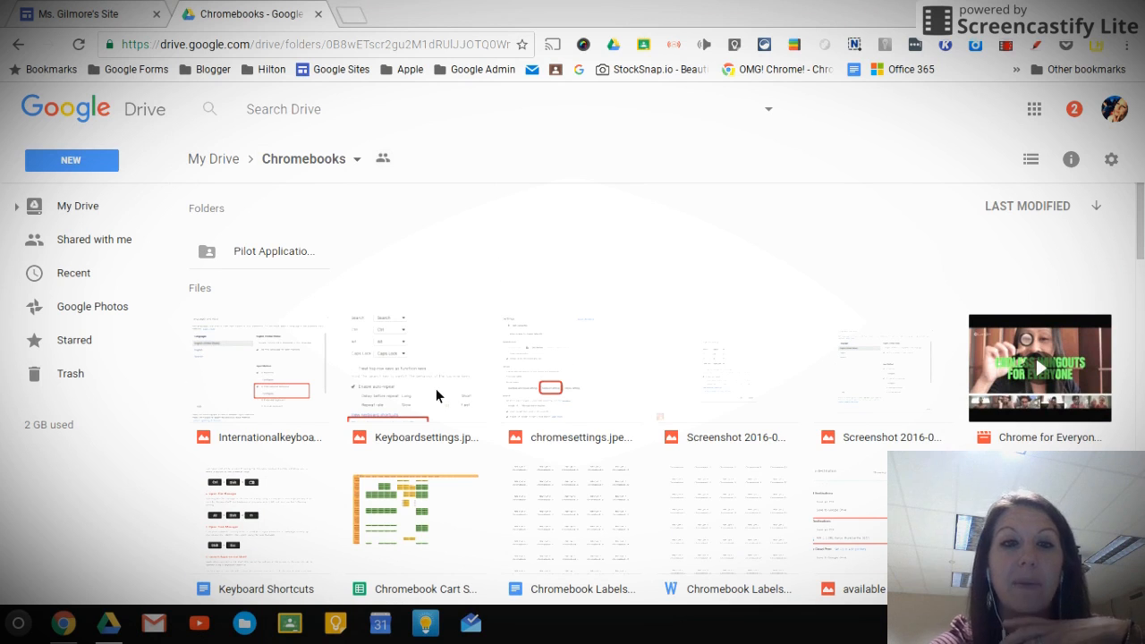
click(471, 399)
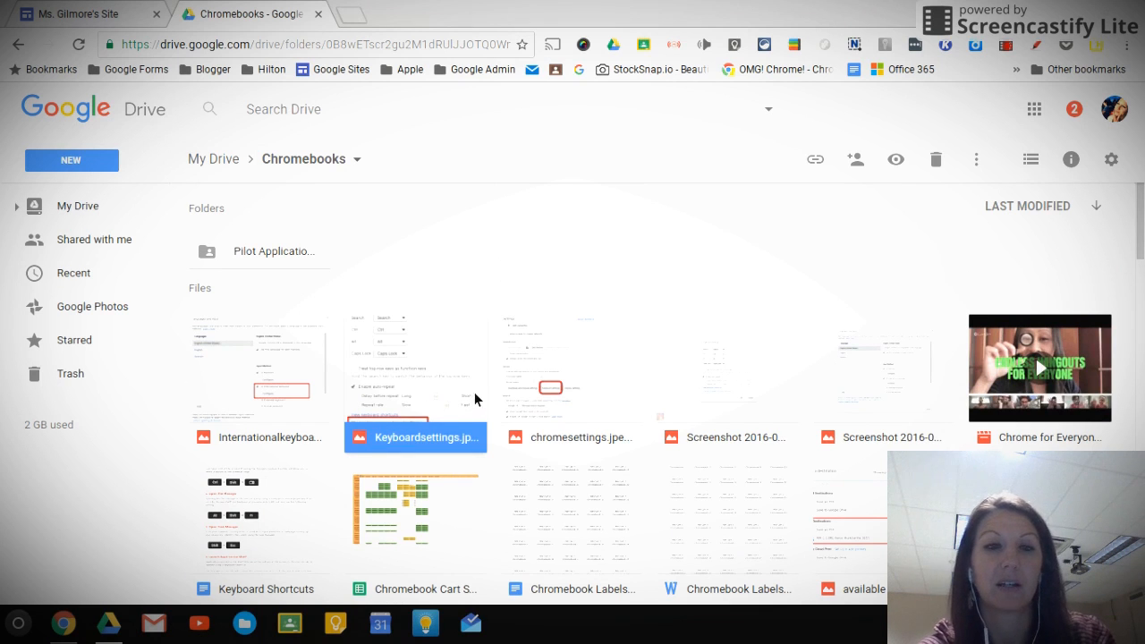
click(70, 204)
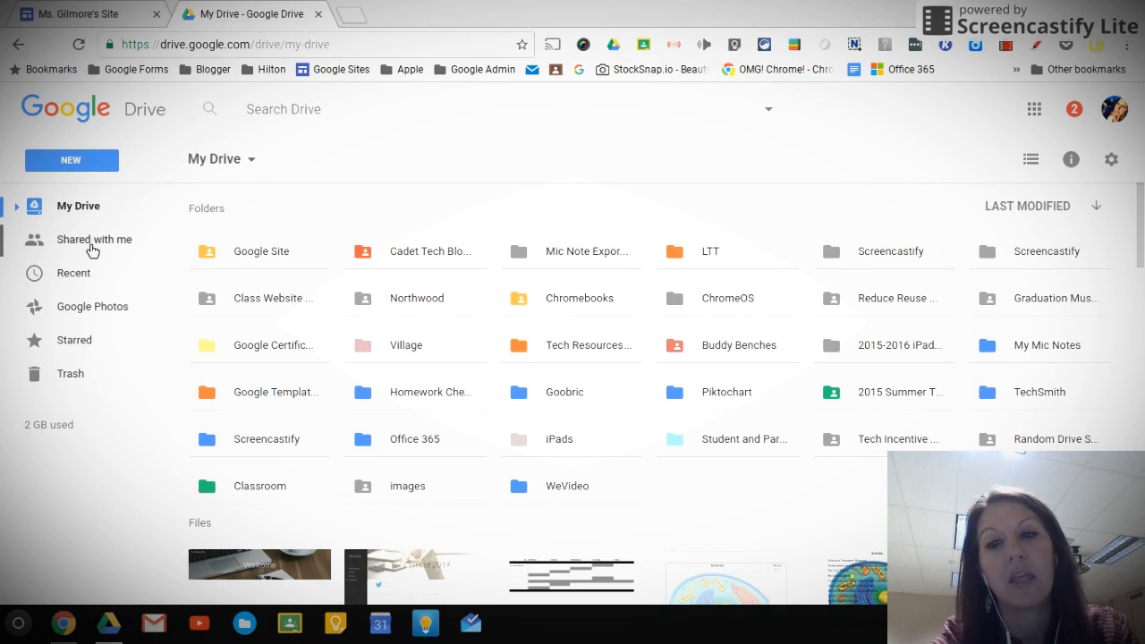
scroll(650, 394, down, 4)
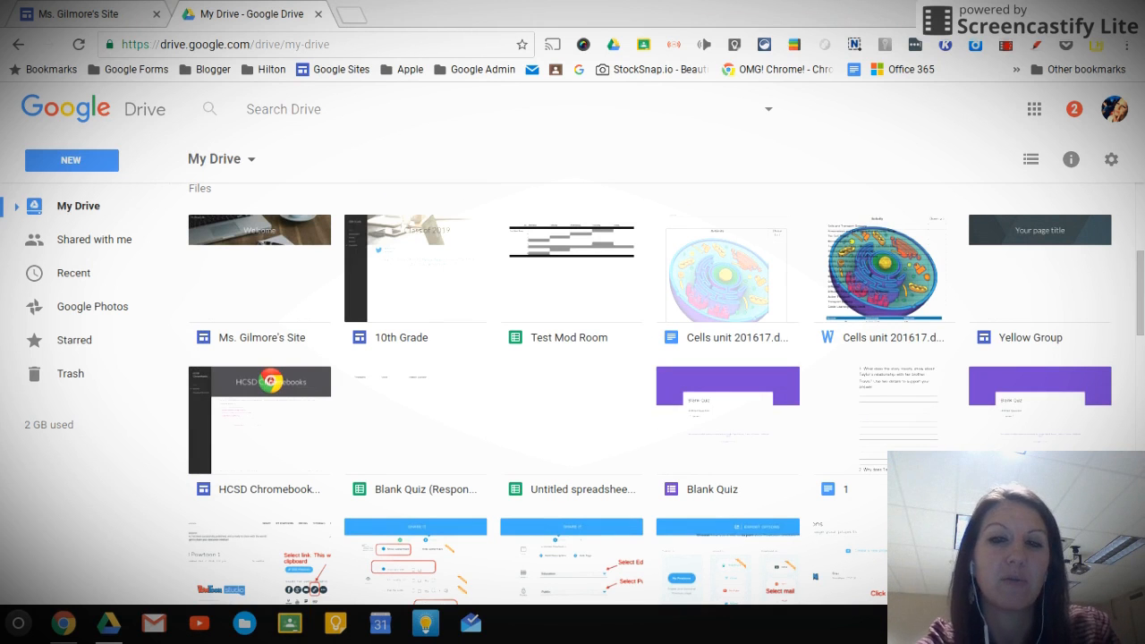
scroll(650, 393, up, 1)
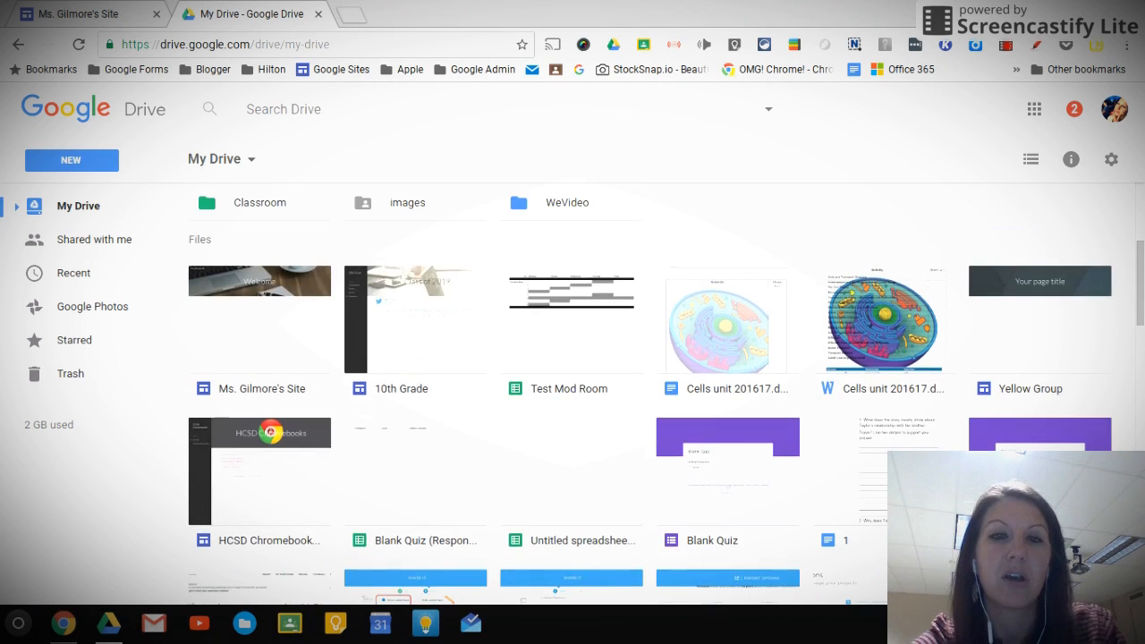
scroll(650, 394, up, 3)
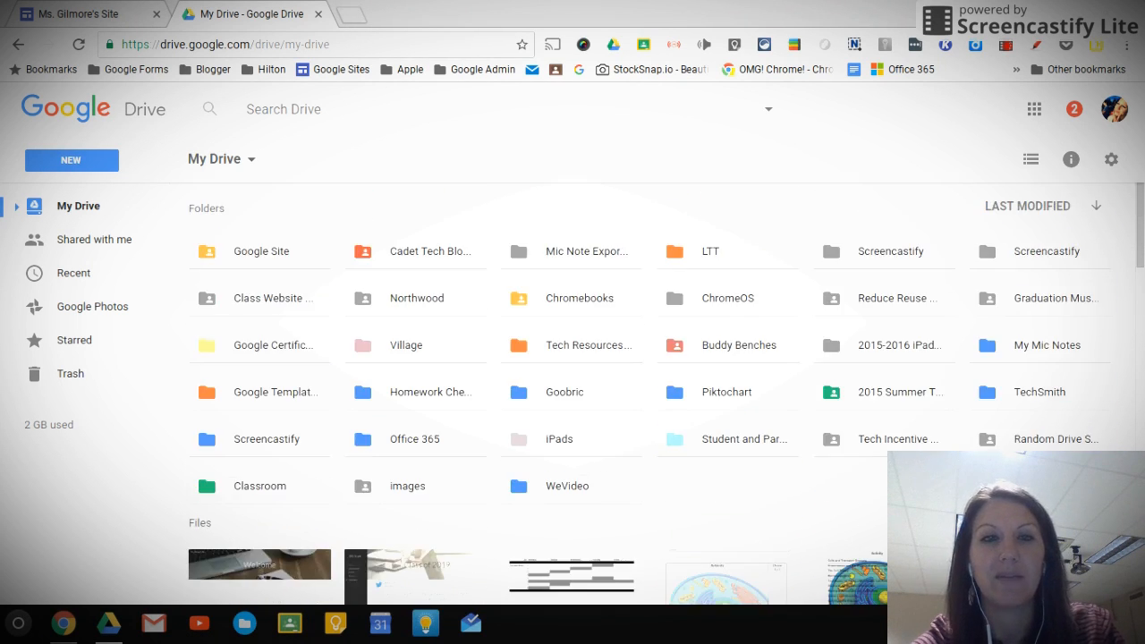
click(726, 256)
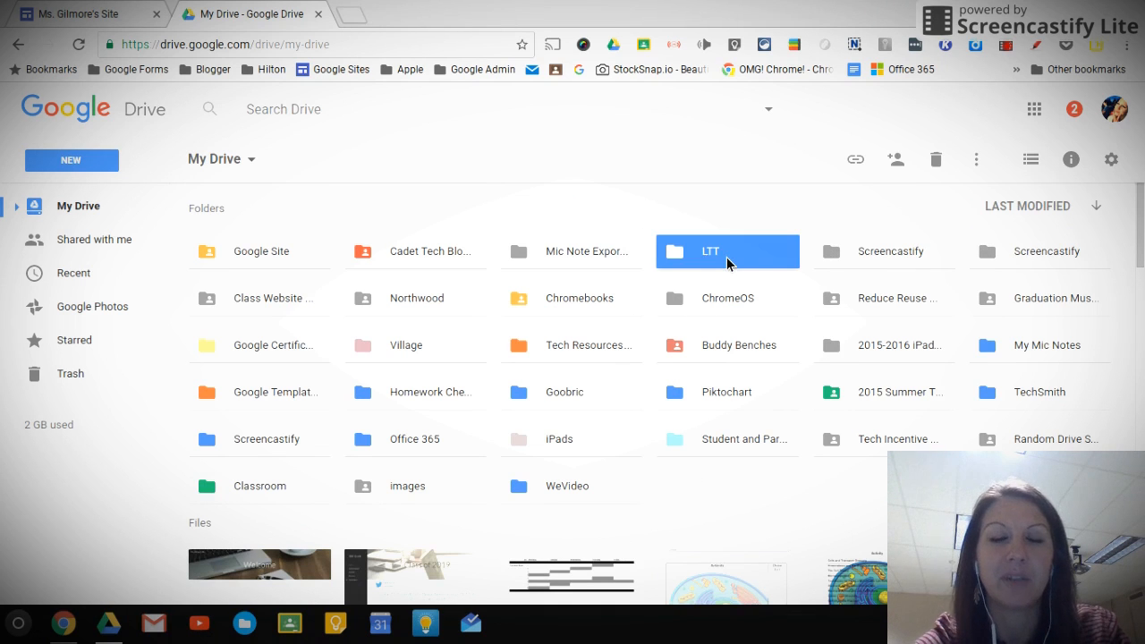
double_click(726, 257)
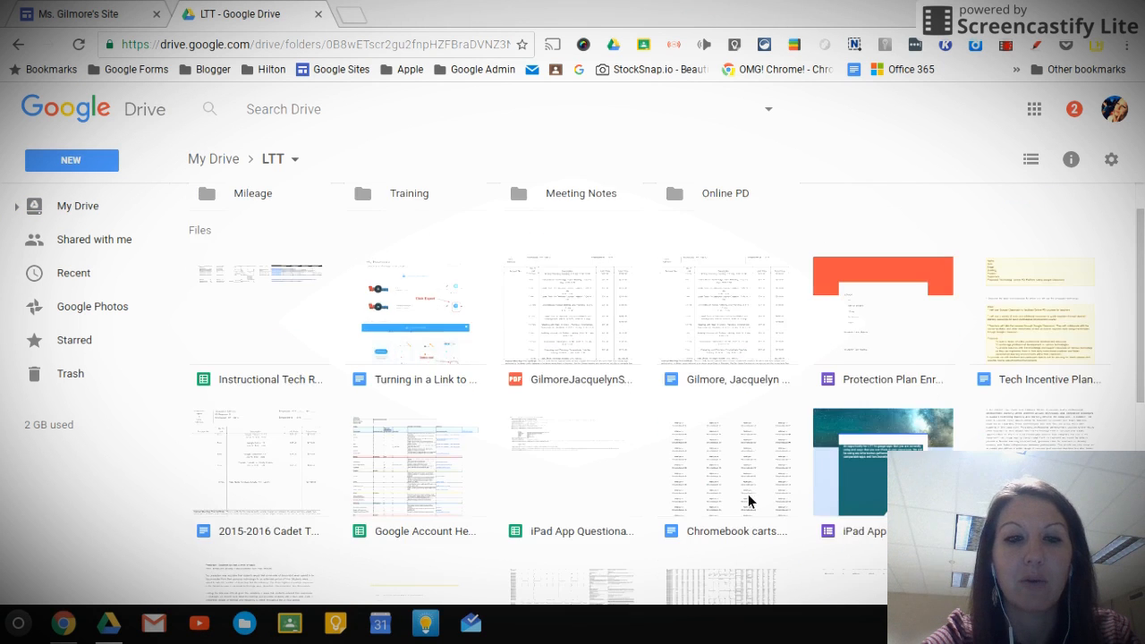
Make a copy of the Blank Tech Incentive Form document in the LTT folder
scroll(747, 488, down, 2)
scroll(748, 495, down, 2)
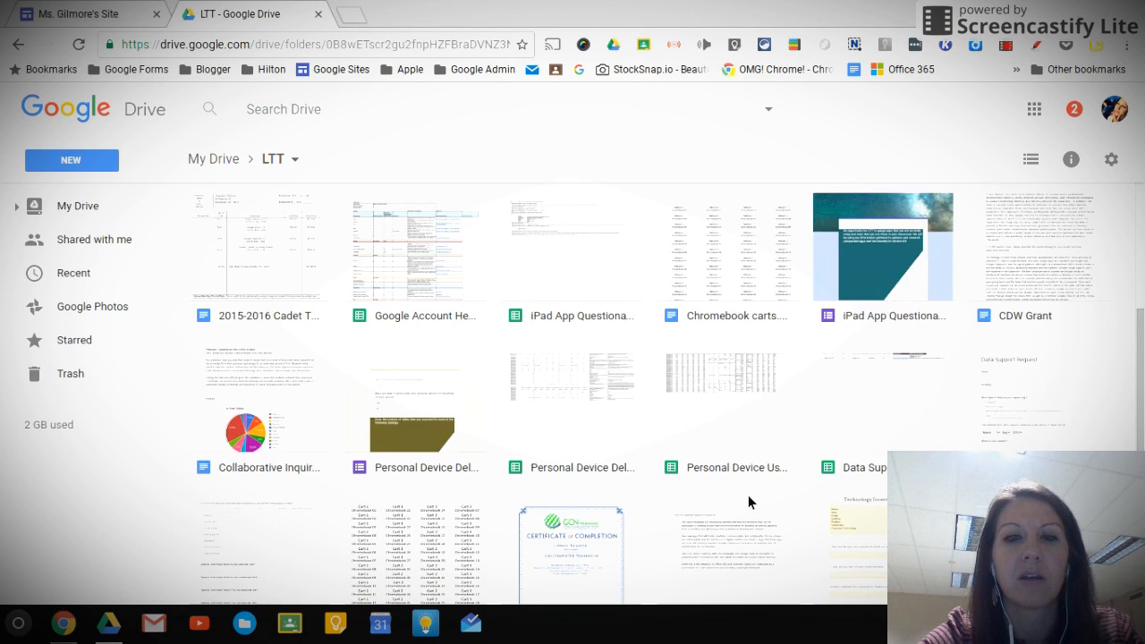
scroll(749, 502, down, 1)
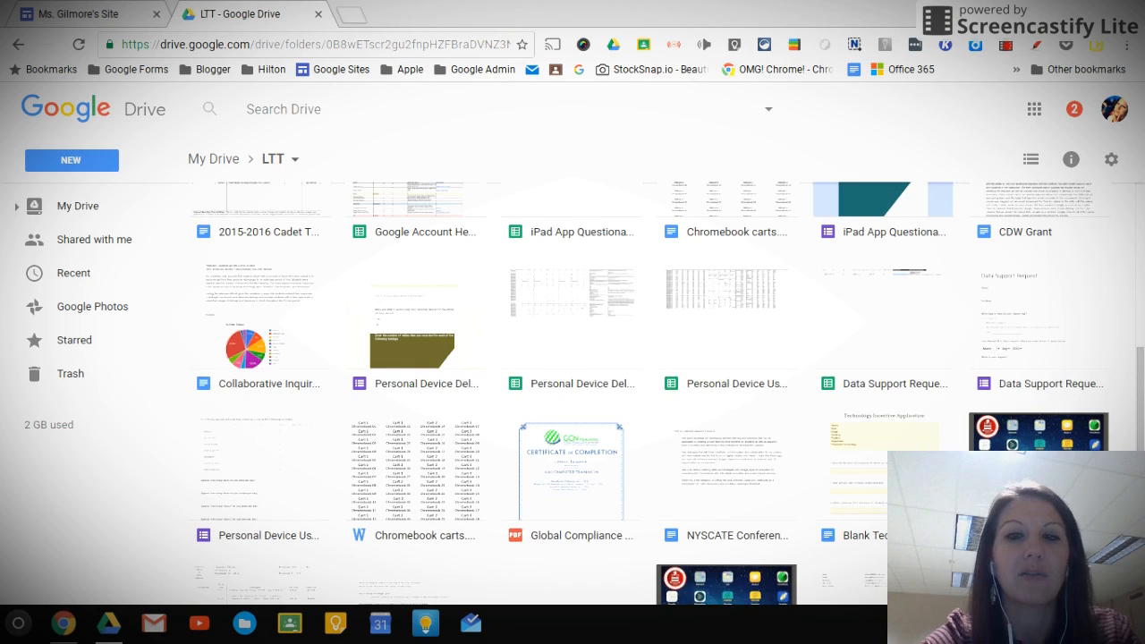
click(864, 501)
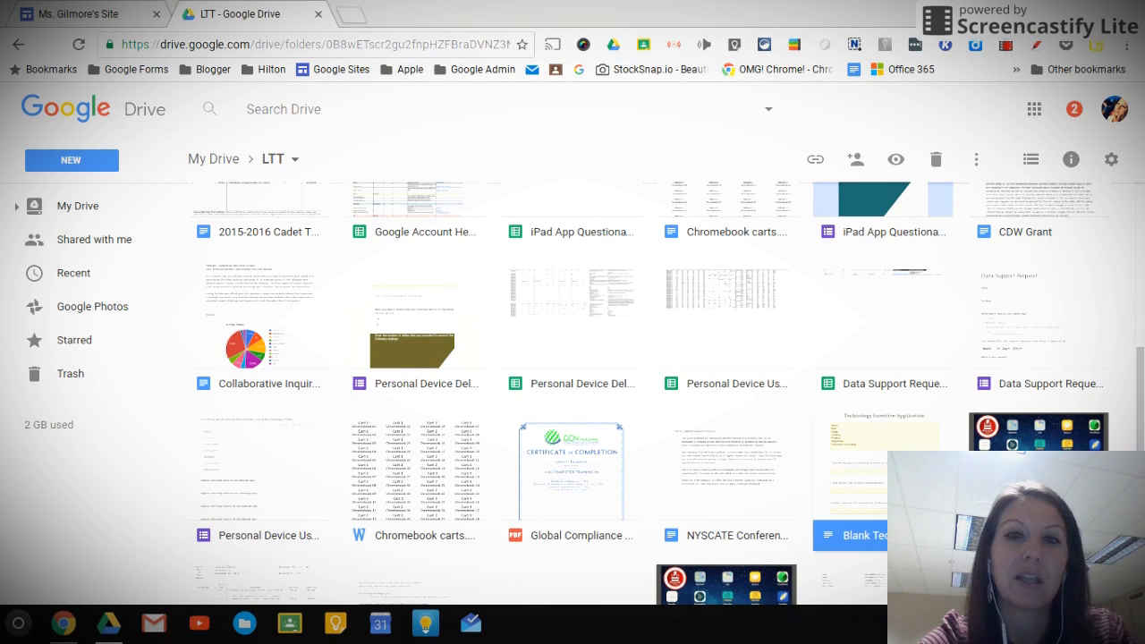
click(976, 158)
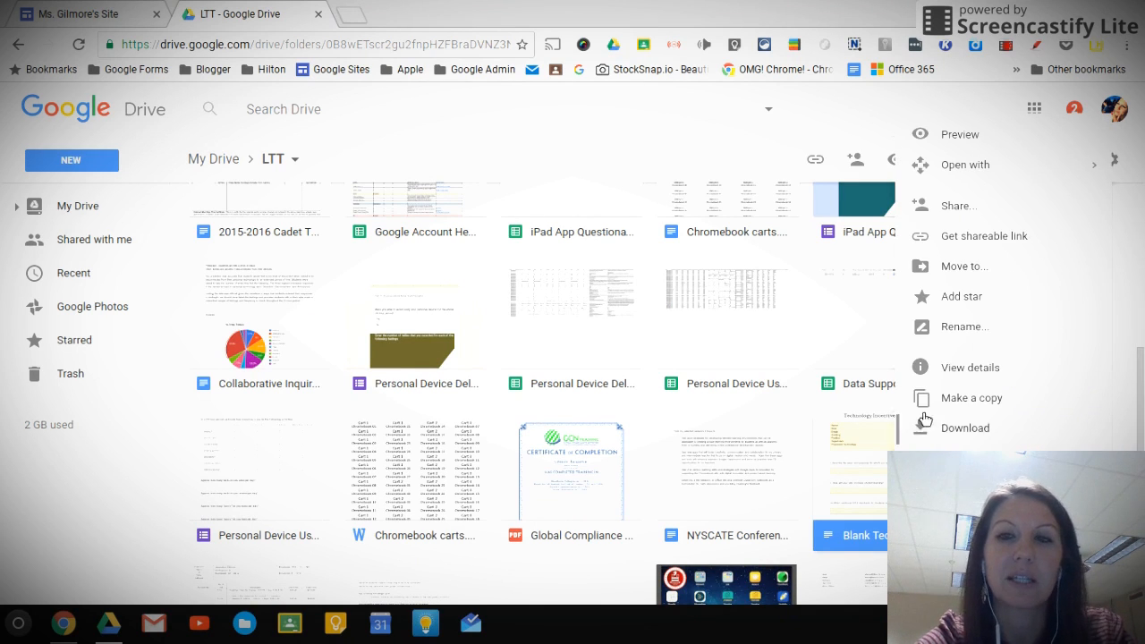
click(971, 398)
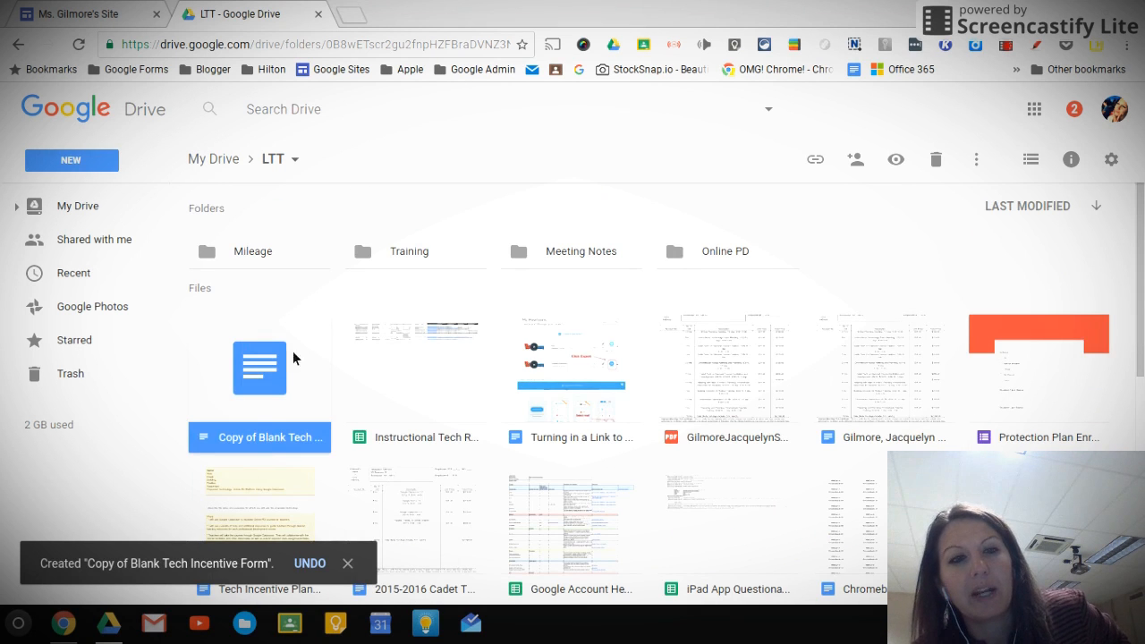
Move the copied Blank Tech Incentive Form to the shared "Google Site" folder in My Drive, accepting that it gets shared
right_click(251, 389)
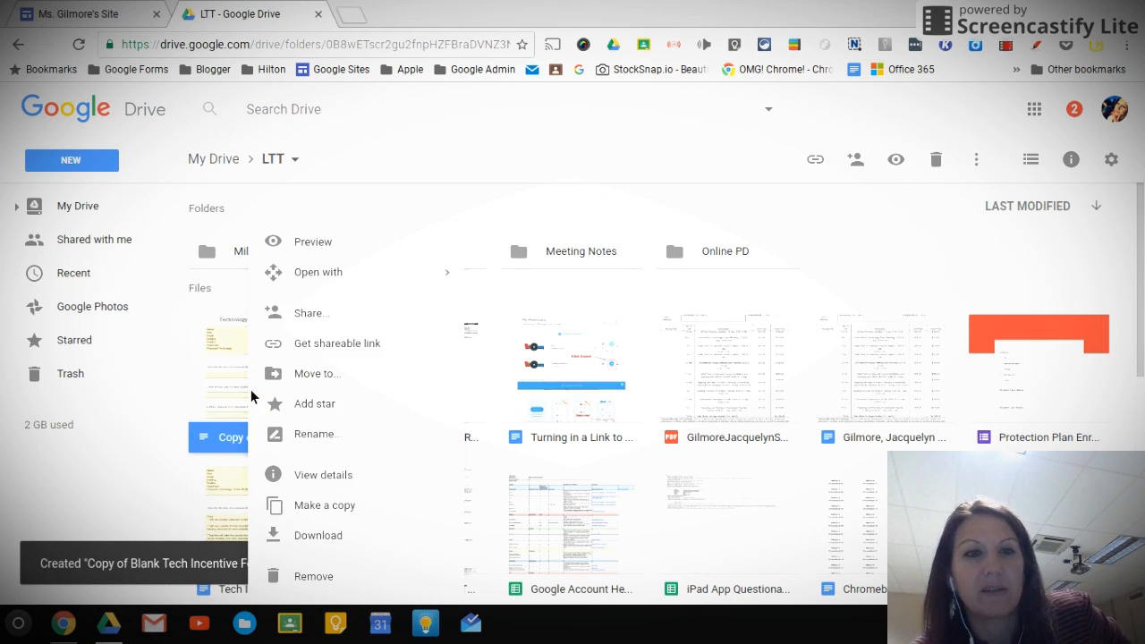
click(312, 375)
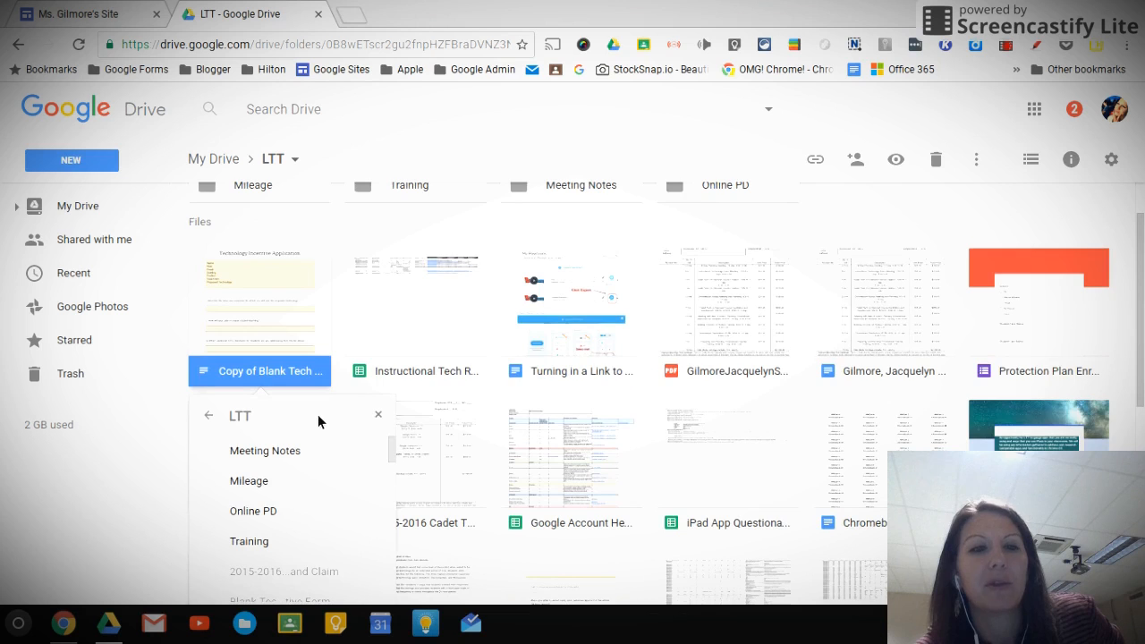
scroll(318, 414, down, 2)
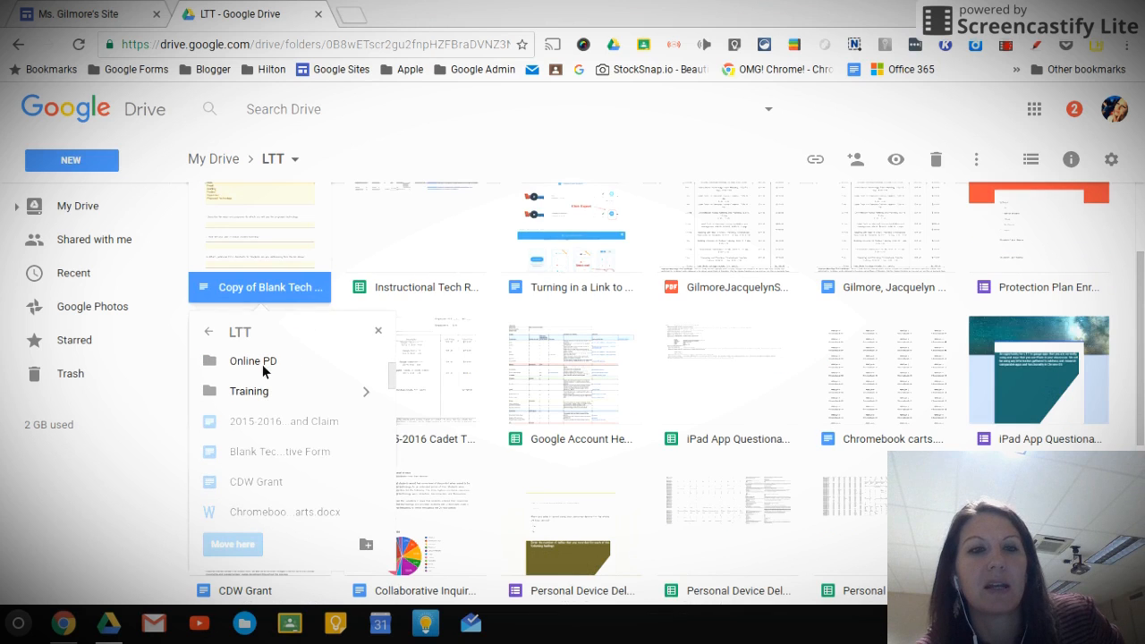
click(217, 337)
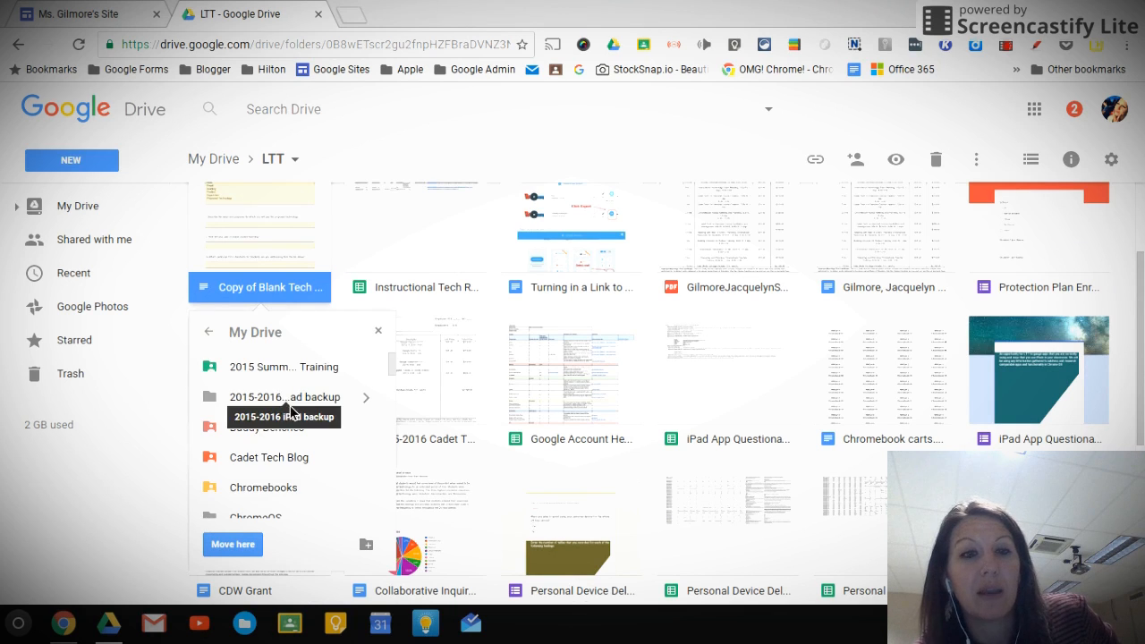
scroll(291, 406, down, 1)
scroll(304, 420, down, 3)
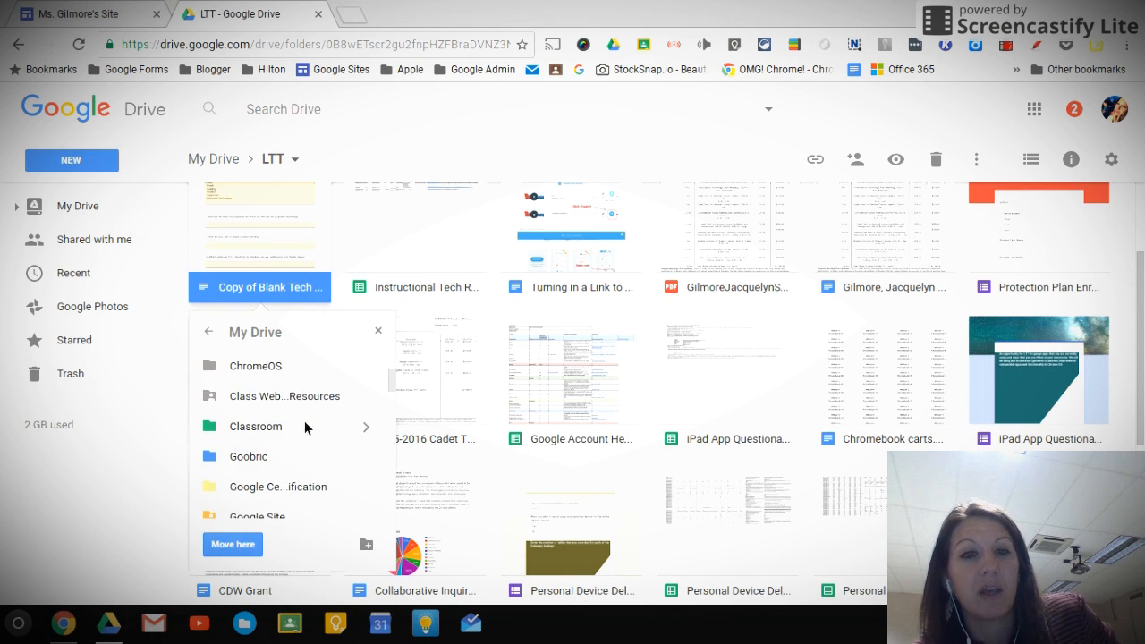
scroll(304, 420, down, 1)
click(277, 494)
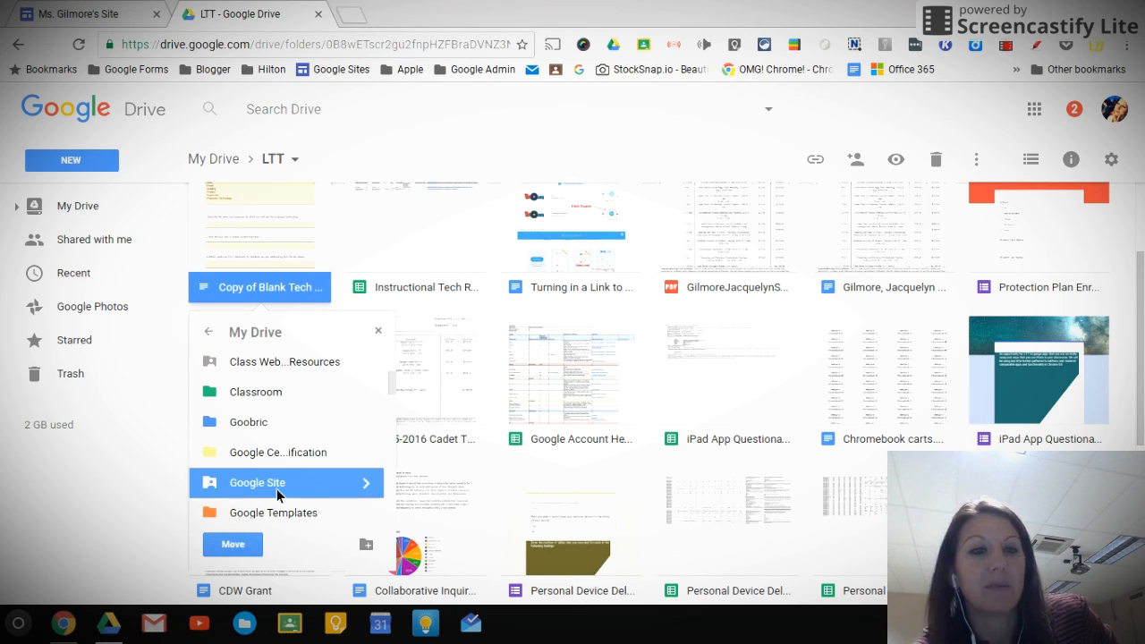
click(235, 544)
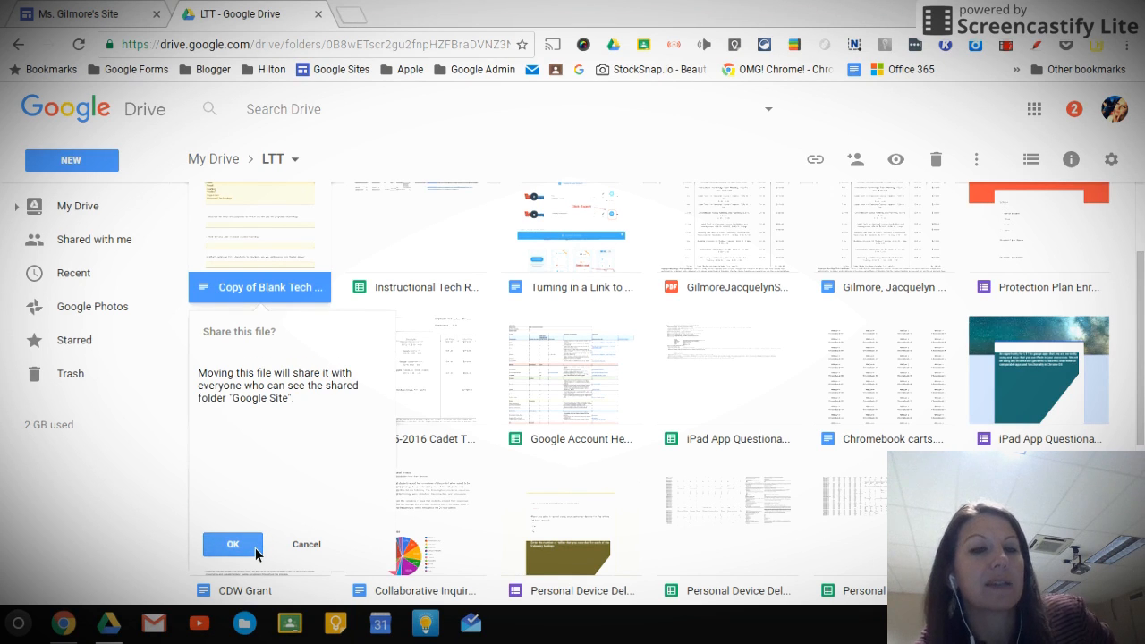
click(255, 545)
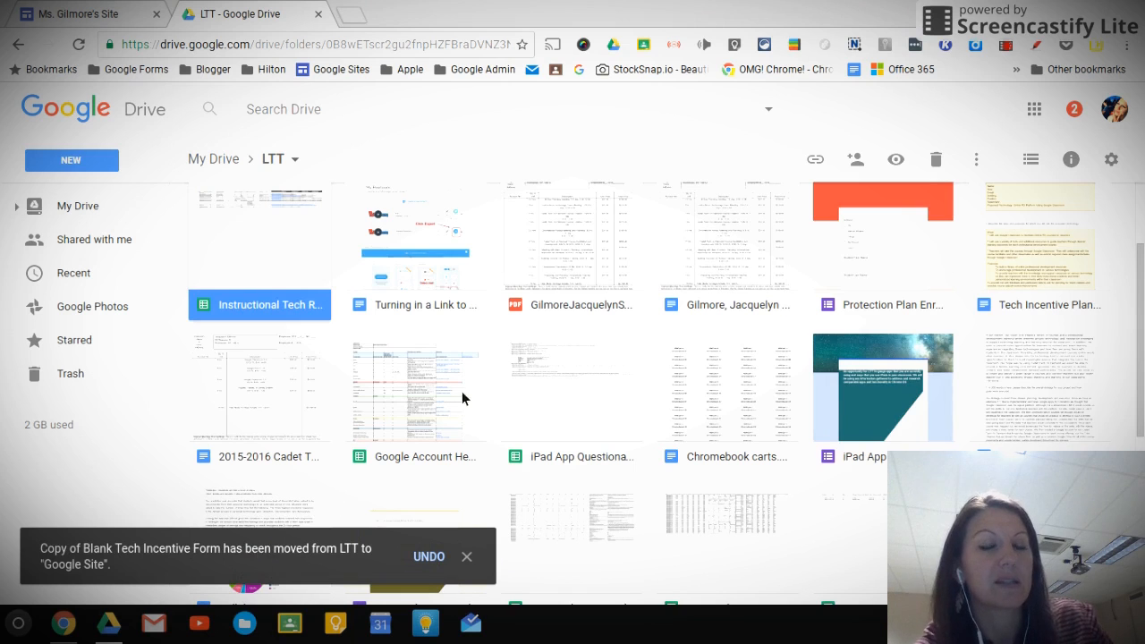
Return to the class site in Google Sites and delete the embedded document below the welcome text
click(134, 13)
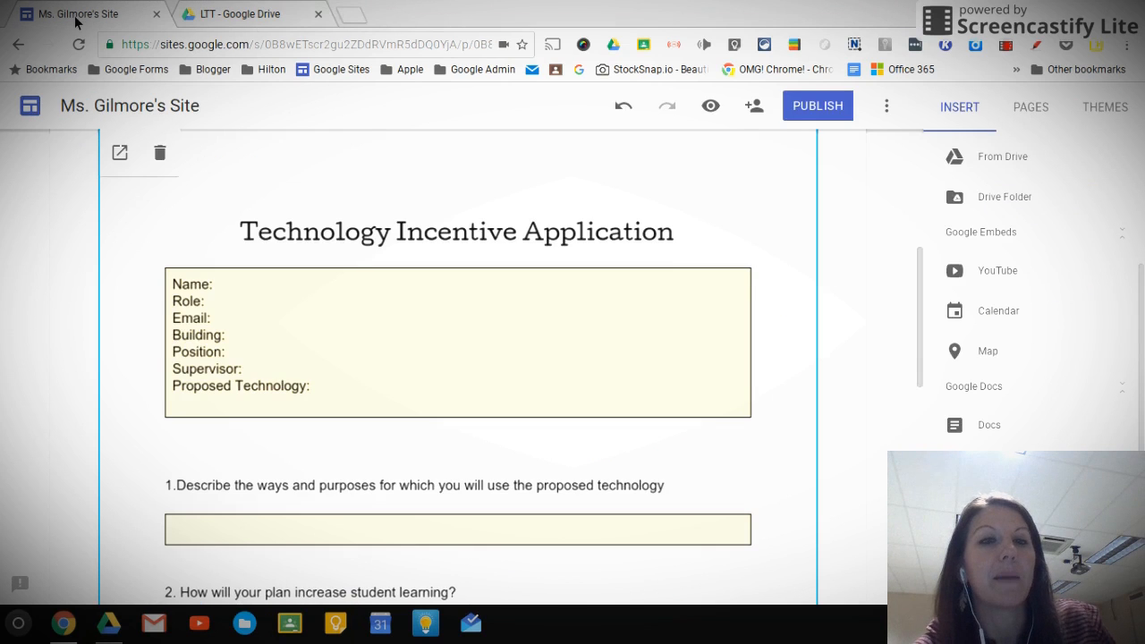
scroll(690, 224, up, 1)
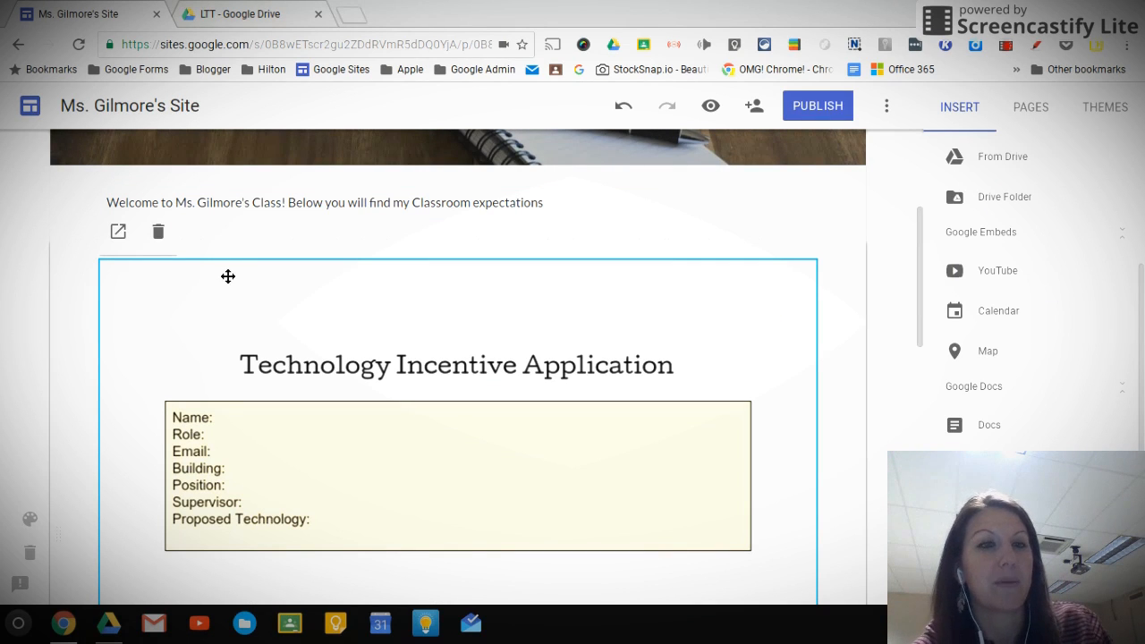
click(164, 237)
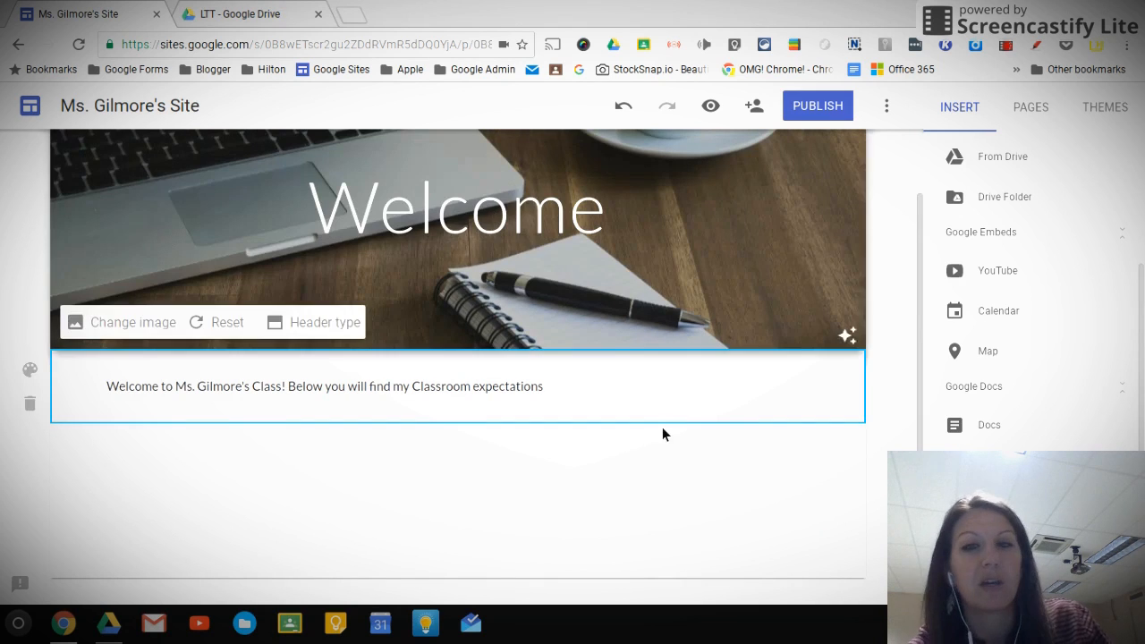
Embed the "Copy of Blank Tech Incentive Form" Google Doc on the page below the welcome text
double_click(474, 477)
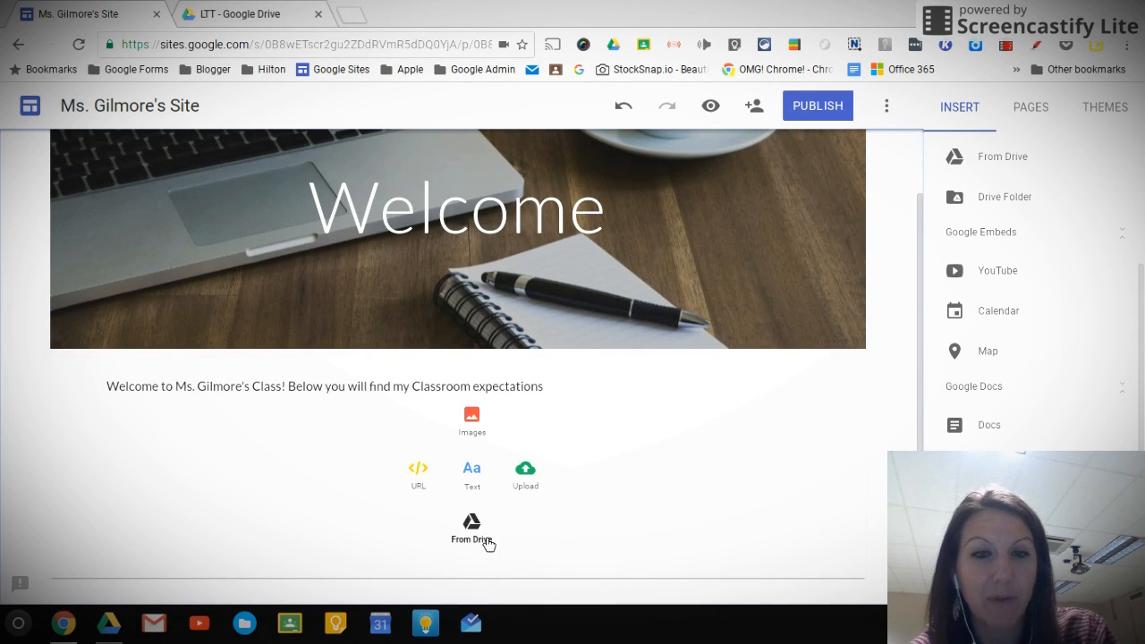
click(998, 425)
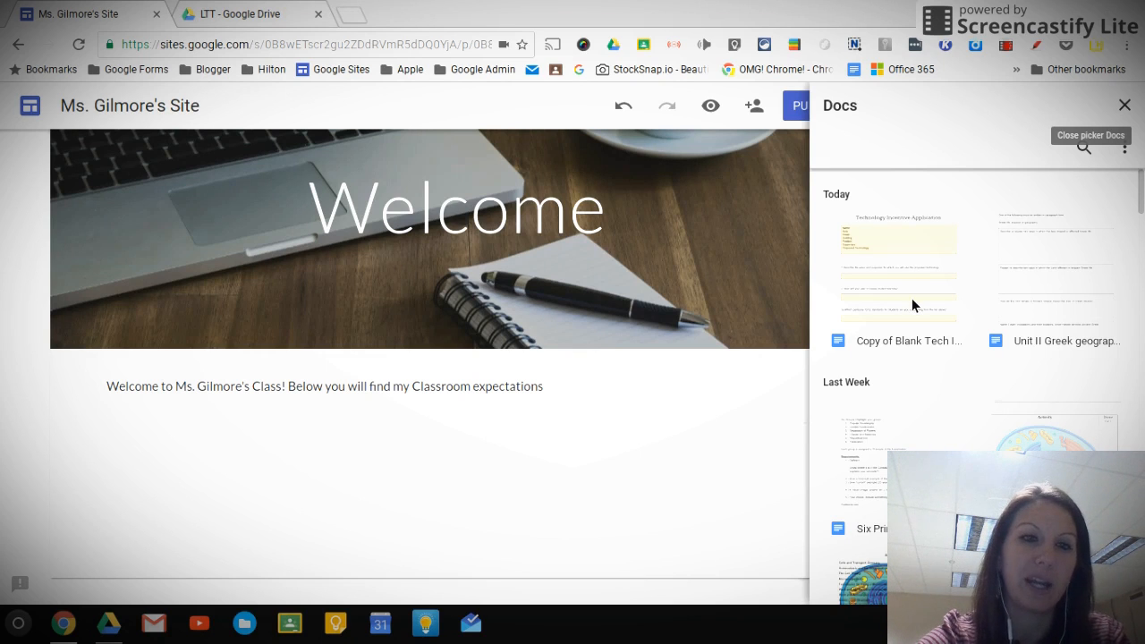
click(911, 298)
click(933, 258)
click(933, 258)
click(933, 256)
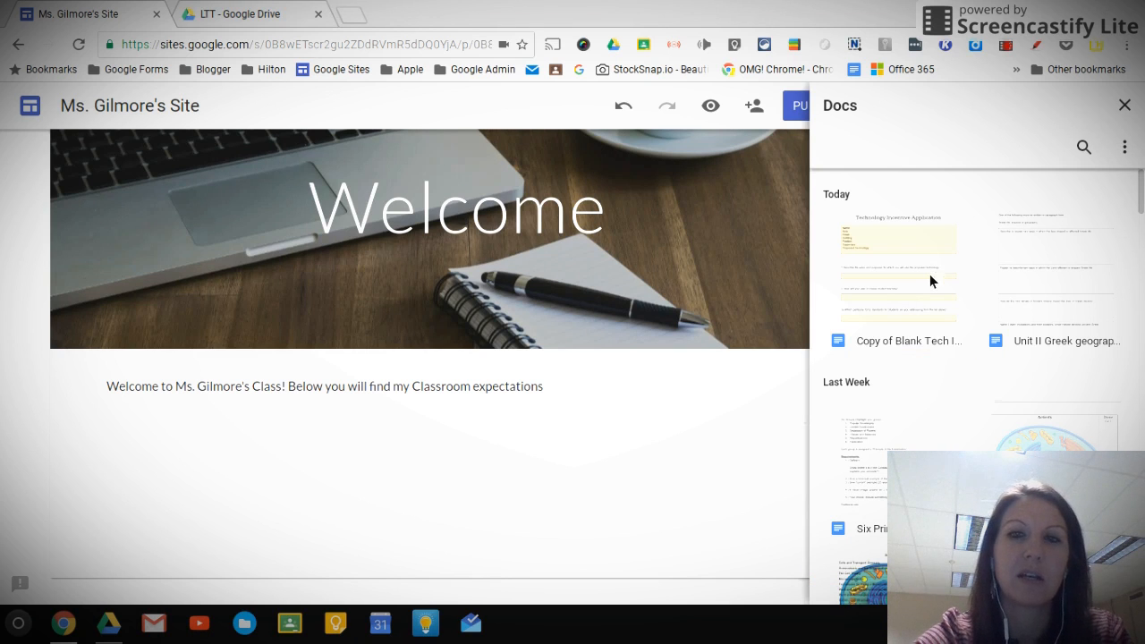
click(911, 302)
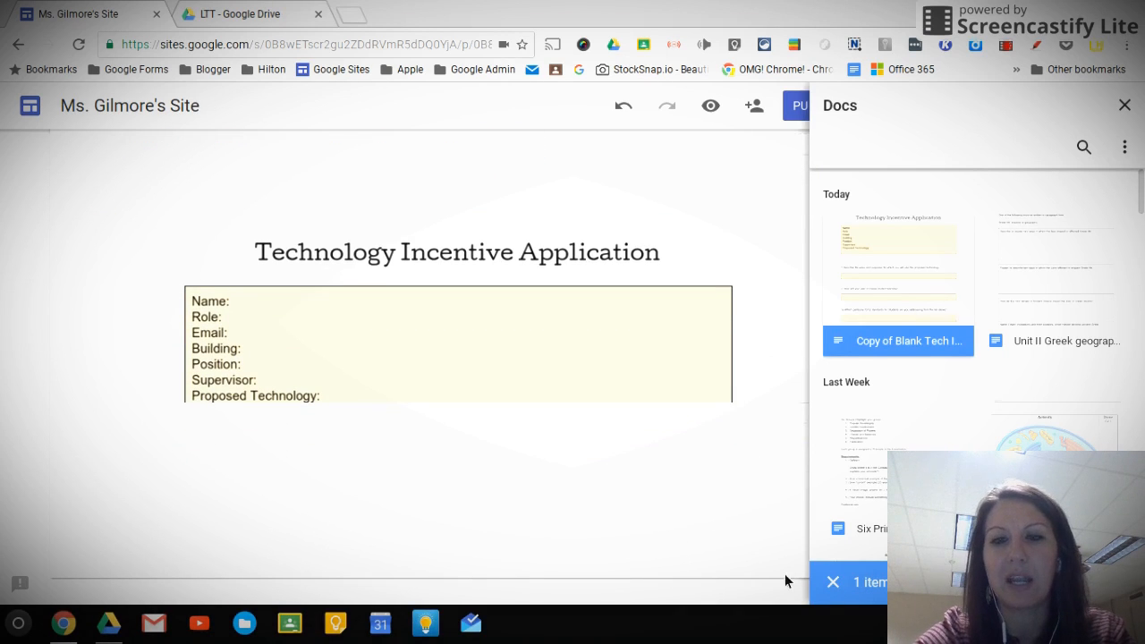
click(1112, 114)
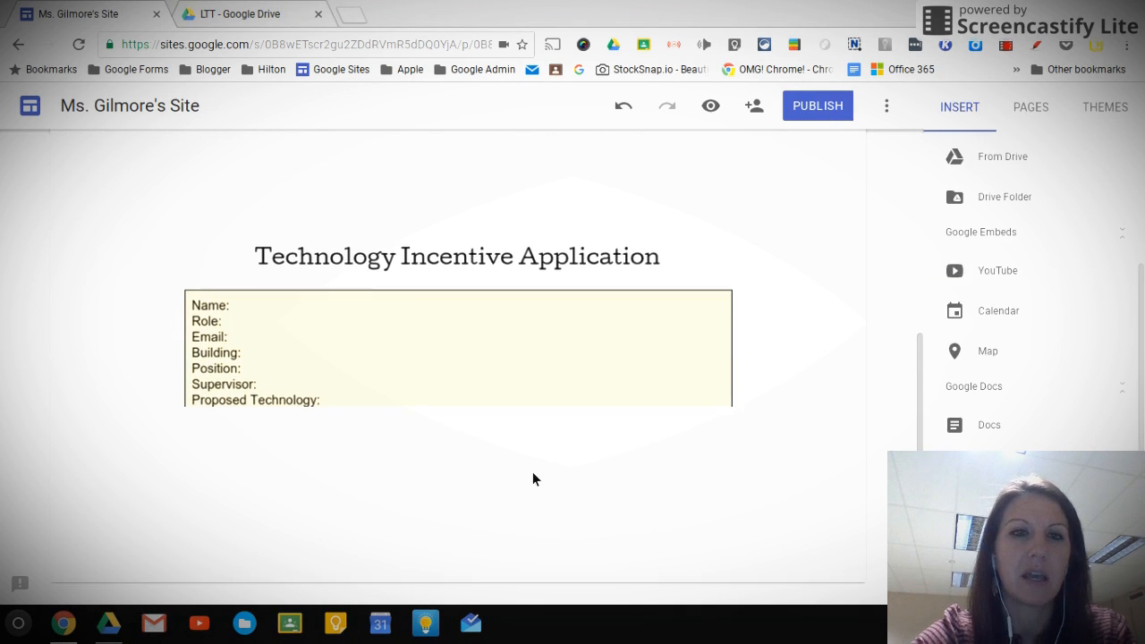
Lengthen the embedded copy's frame downward until it reaches the top of the answer box of question 1
click(533, 474)
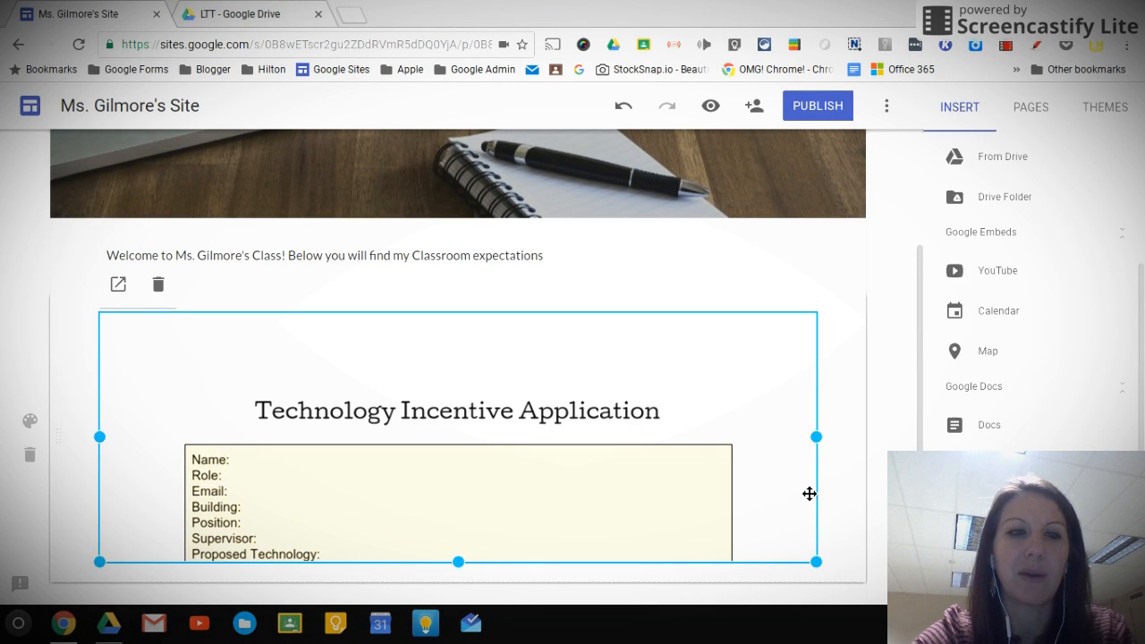
scroll(573, 469, down, 2)
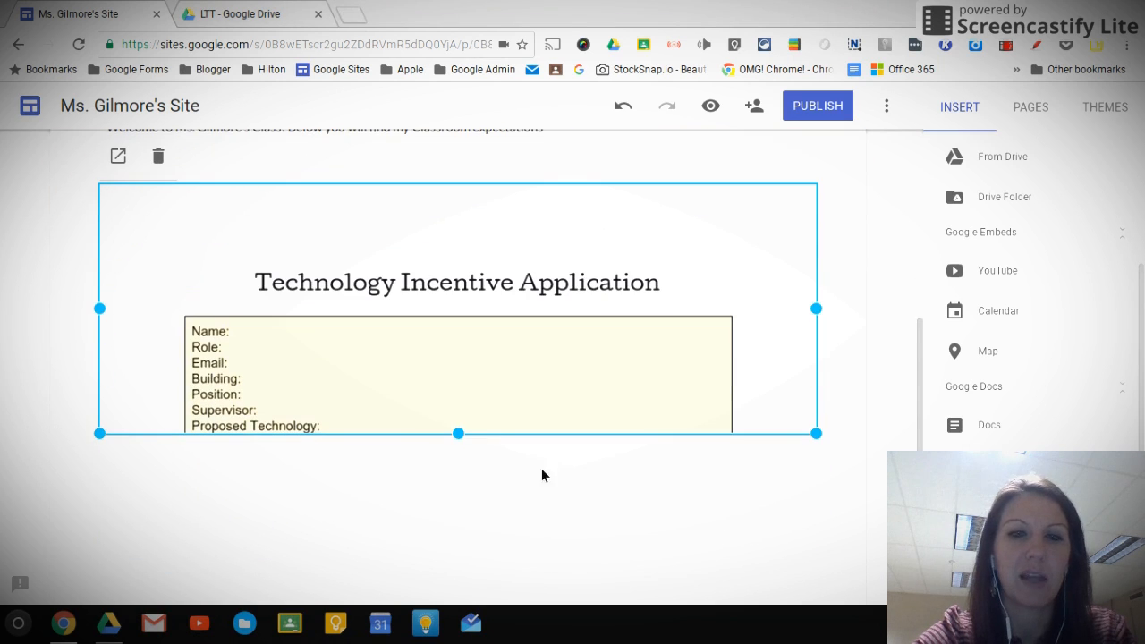
drag(471, 440, 500, 561)
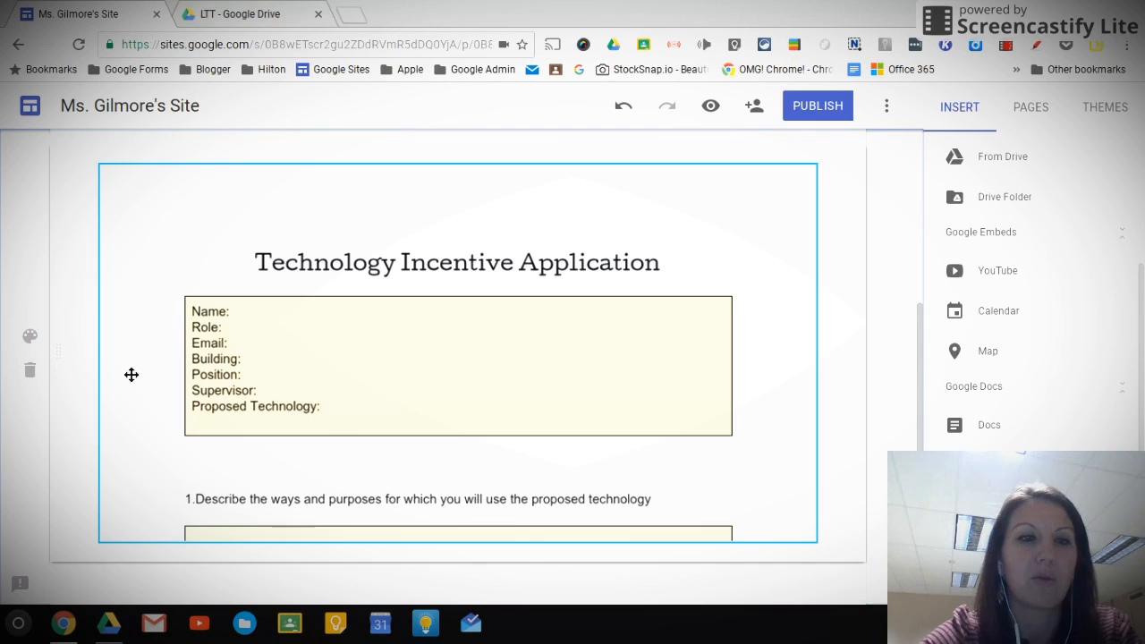
scroll(90, 371, up, 1)
scroll(90, 371, up, 3)
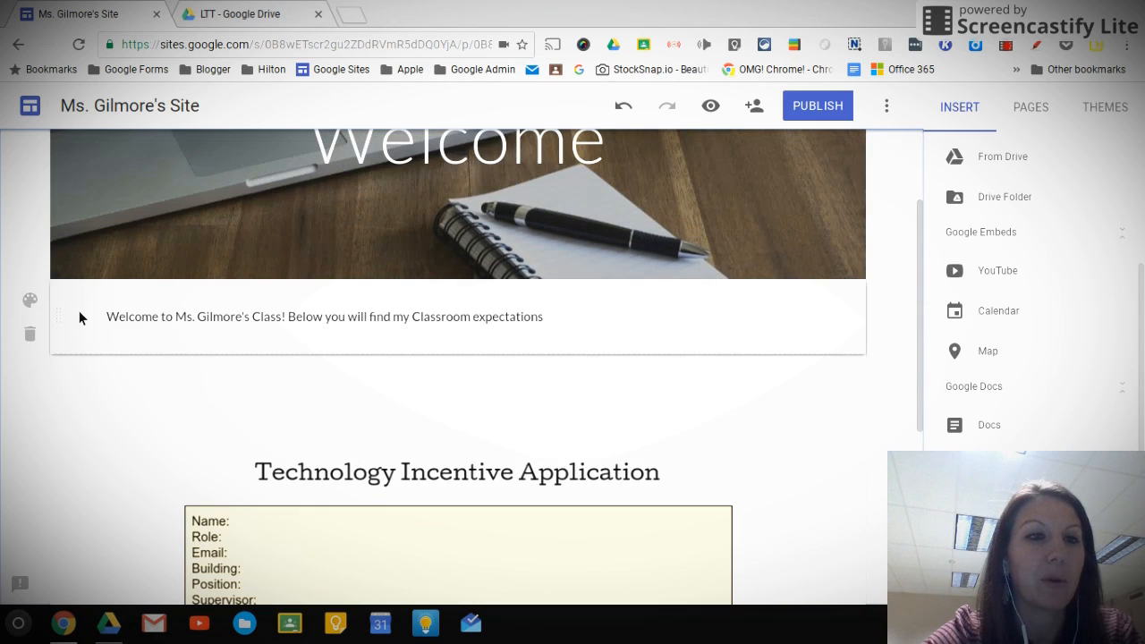
scroll(84, 343, down, 2)
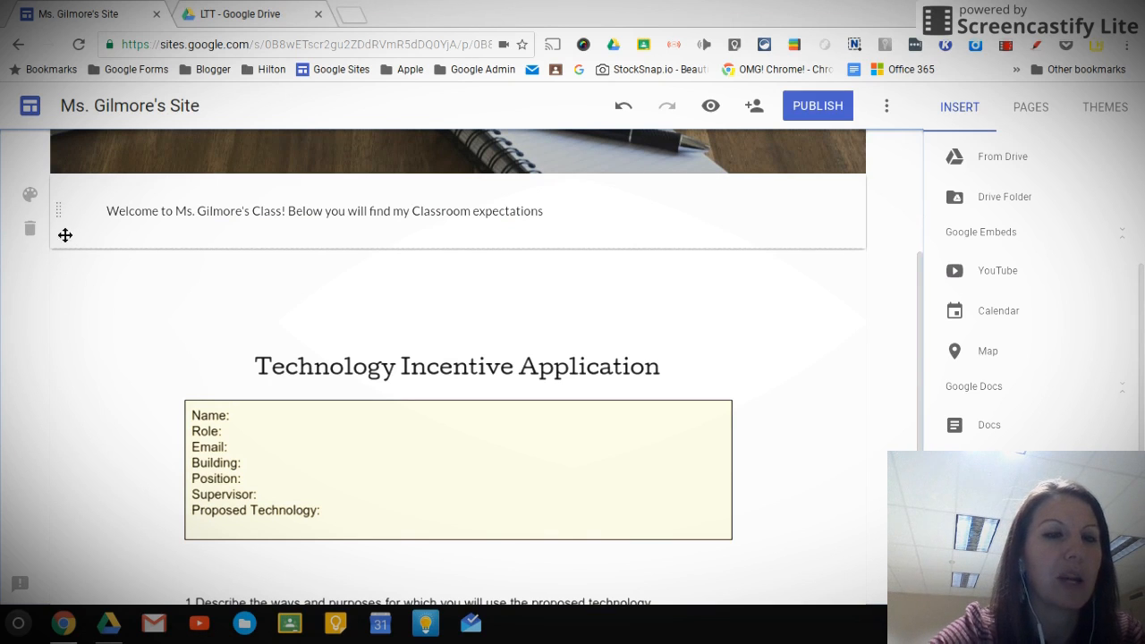
Insert the "Google Sites - Live site" video from Google Drive into the section beside the welcome text
mouse_move(65, 460)
mouse_down()
mouse_move(66, 194)
mouse_move(44, 423)
mouse_move(56, 496)
mouse_move(64, 447)
mouse_move(54, 444)
mouse_up()
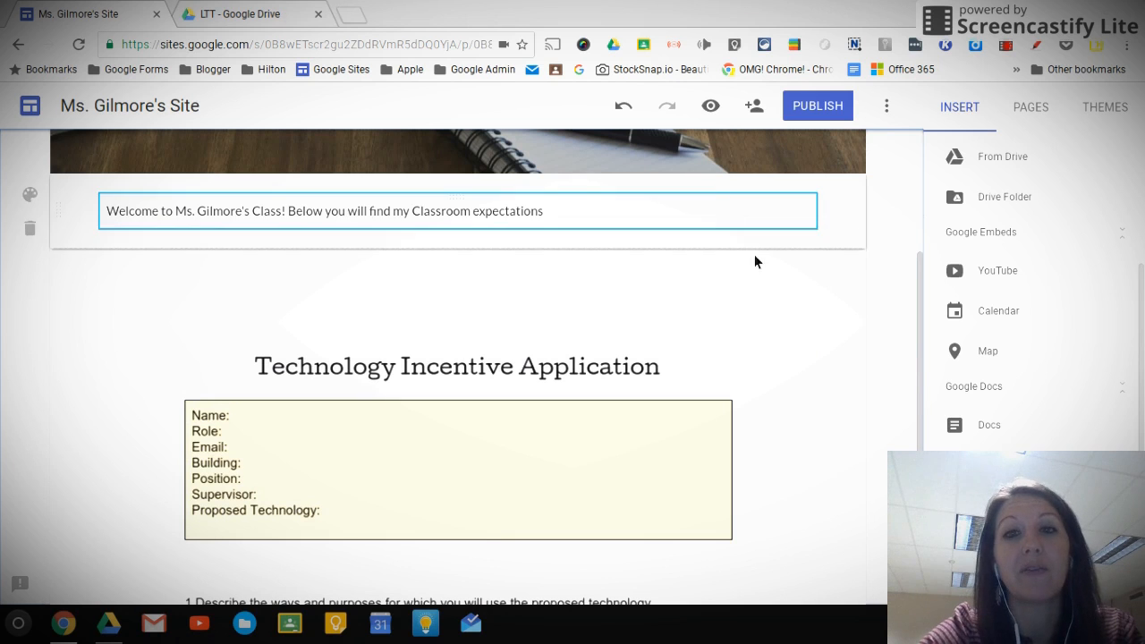
double_click(729, 240)
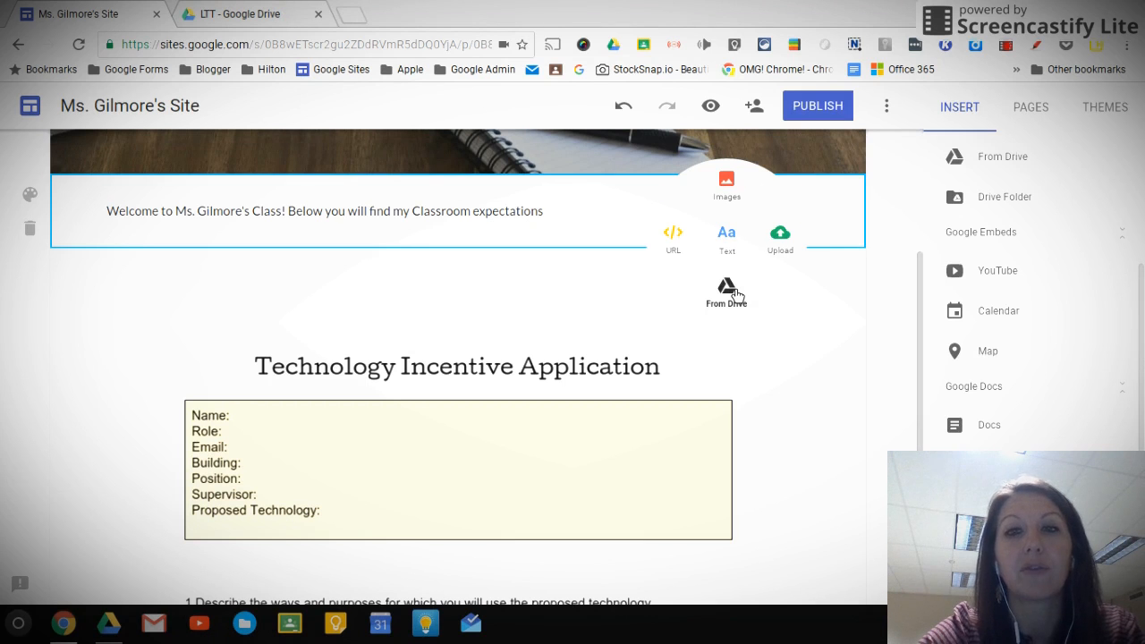
click(731, 291)
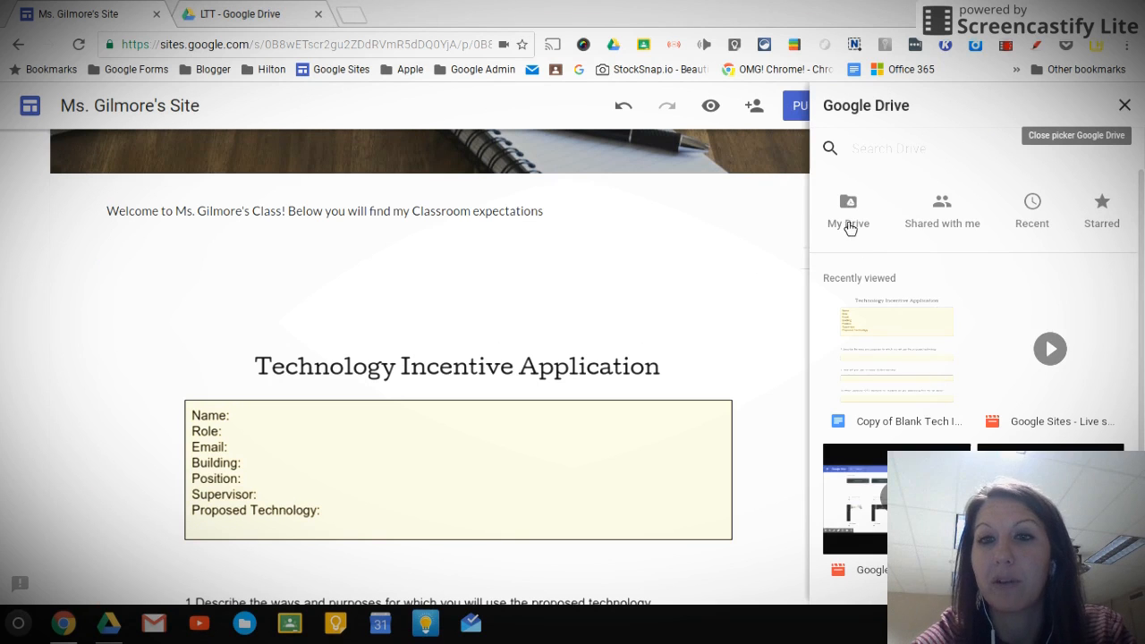
click(1006, 319)
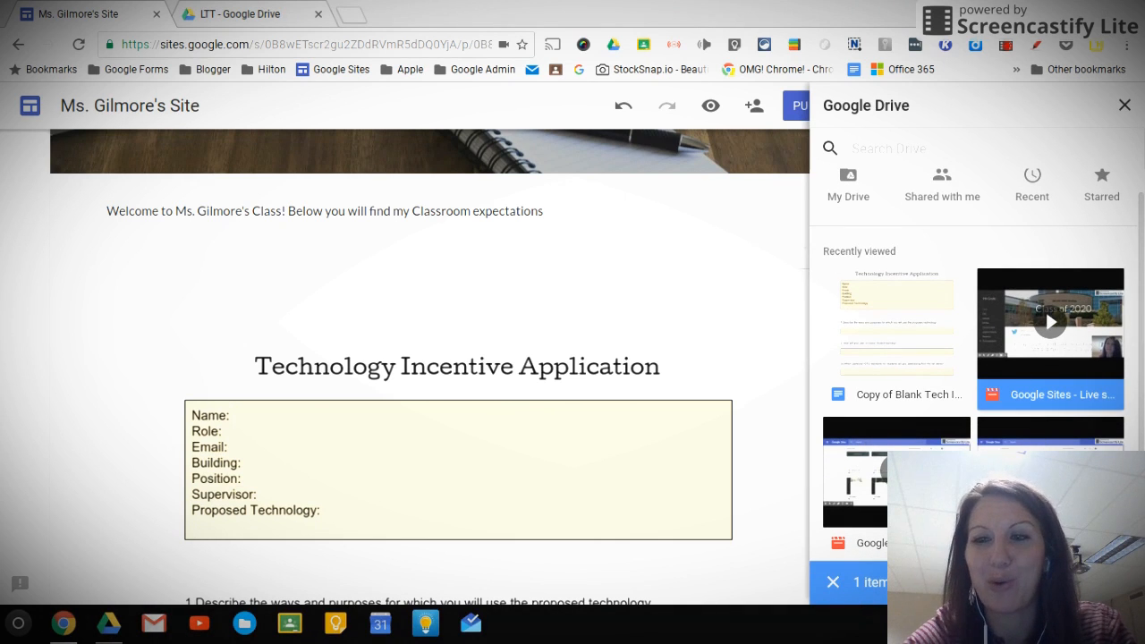
click(1104, 582)
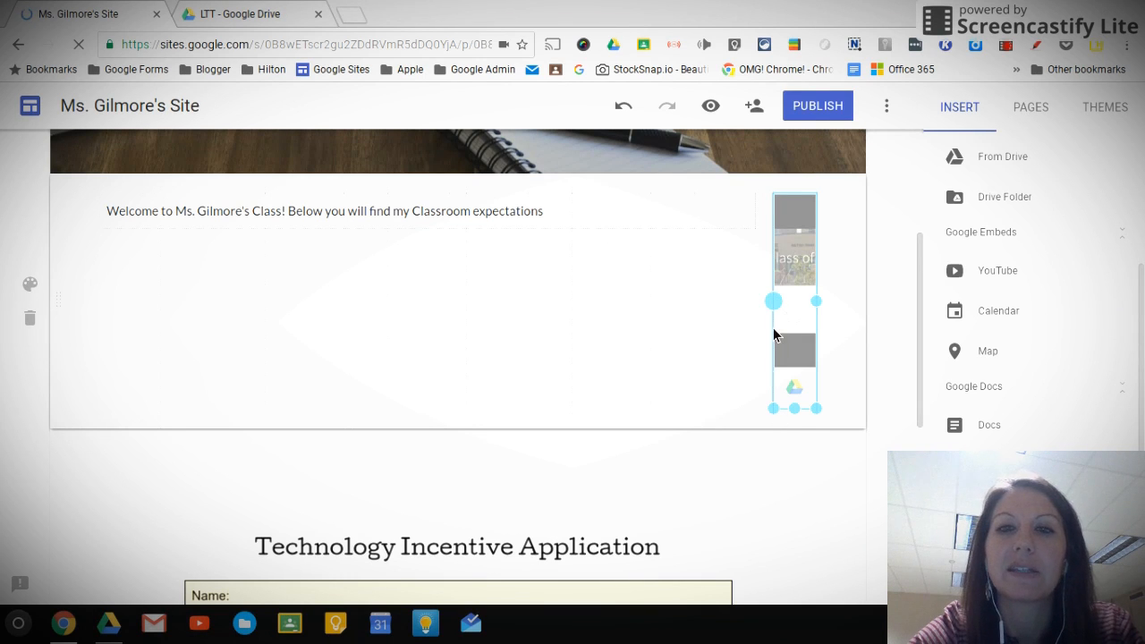
Widen the embedded video leftward beside the welcome text to about 40 percent of the content width
drag(775, 302, 734, 348)
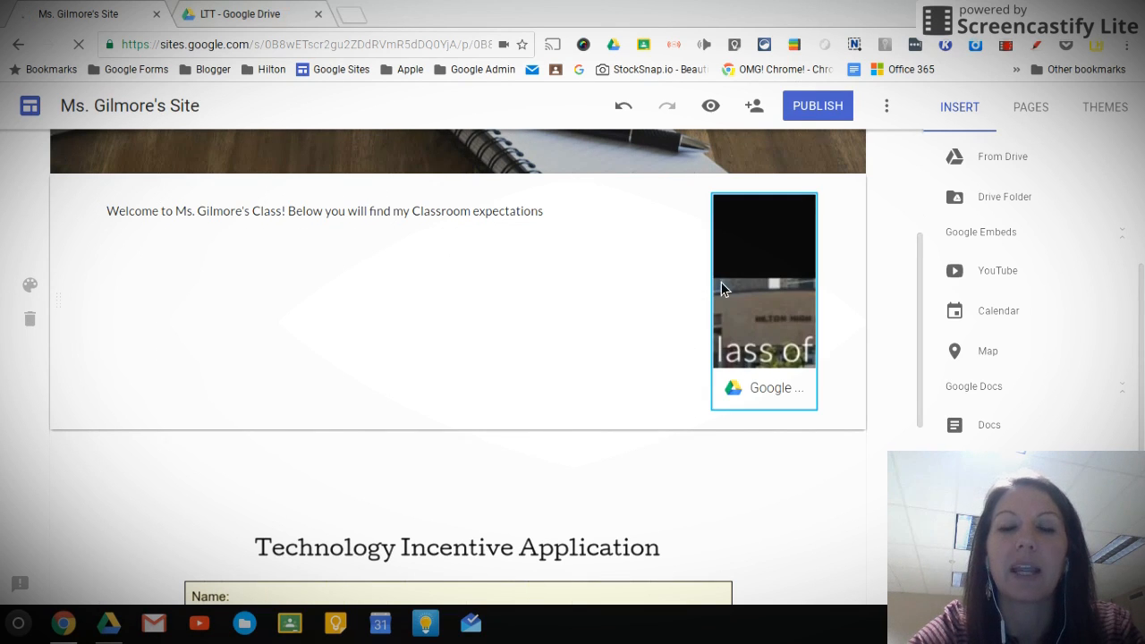
click(749, 295)
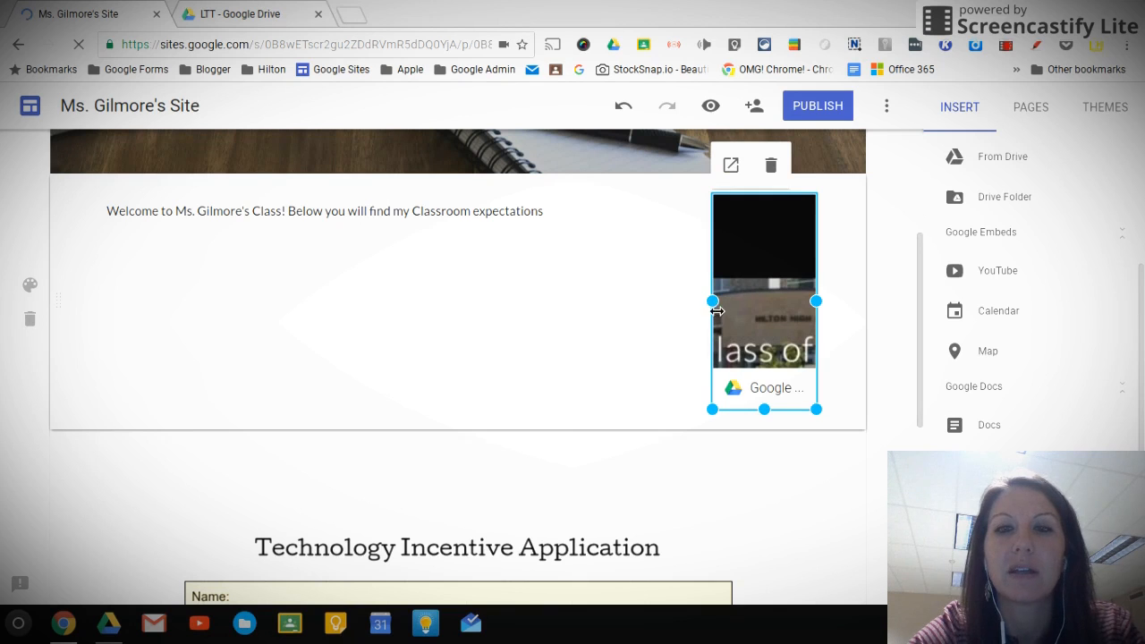
drag(574, 309, 559, 307)
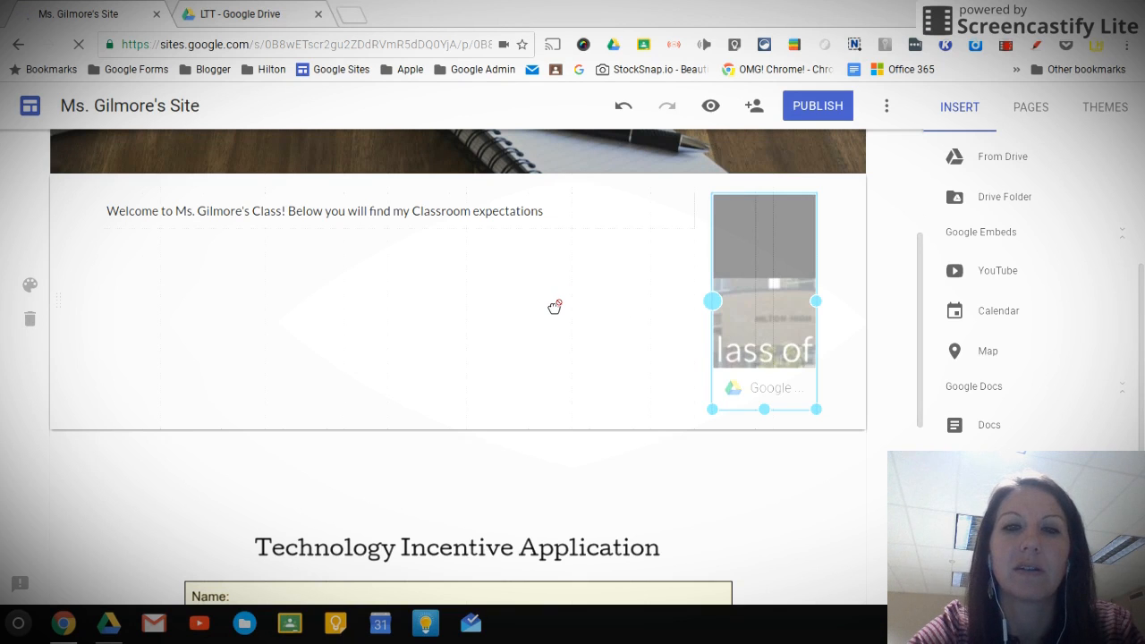
drag(677, 308, 849, 318)
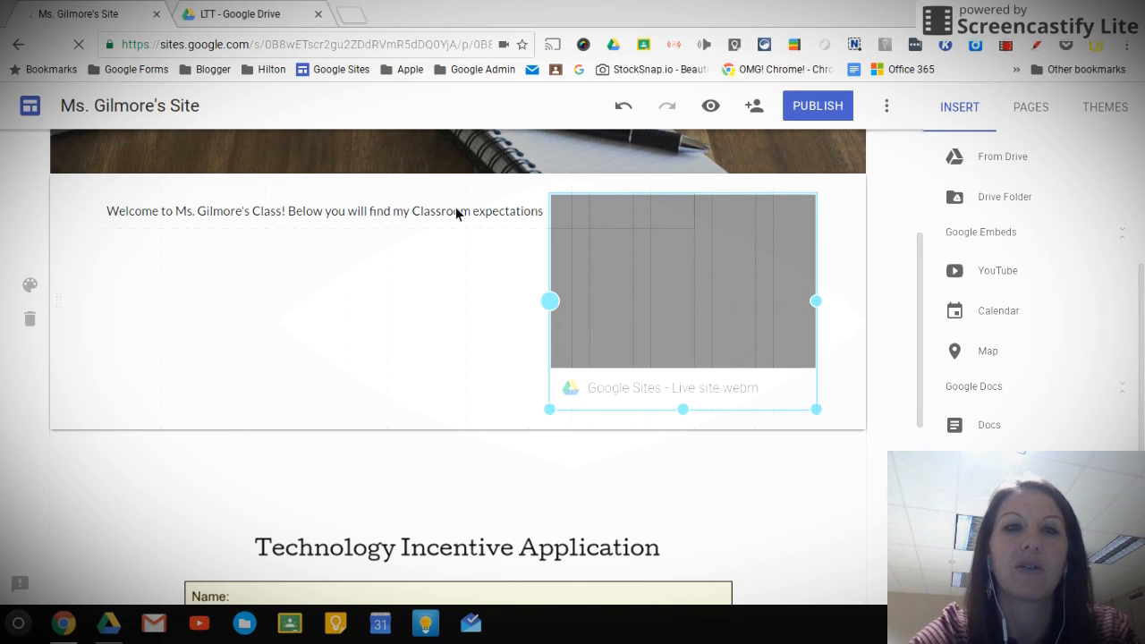
drag(548, 310, 547, 310)
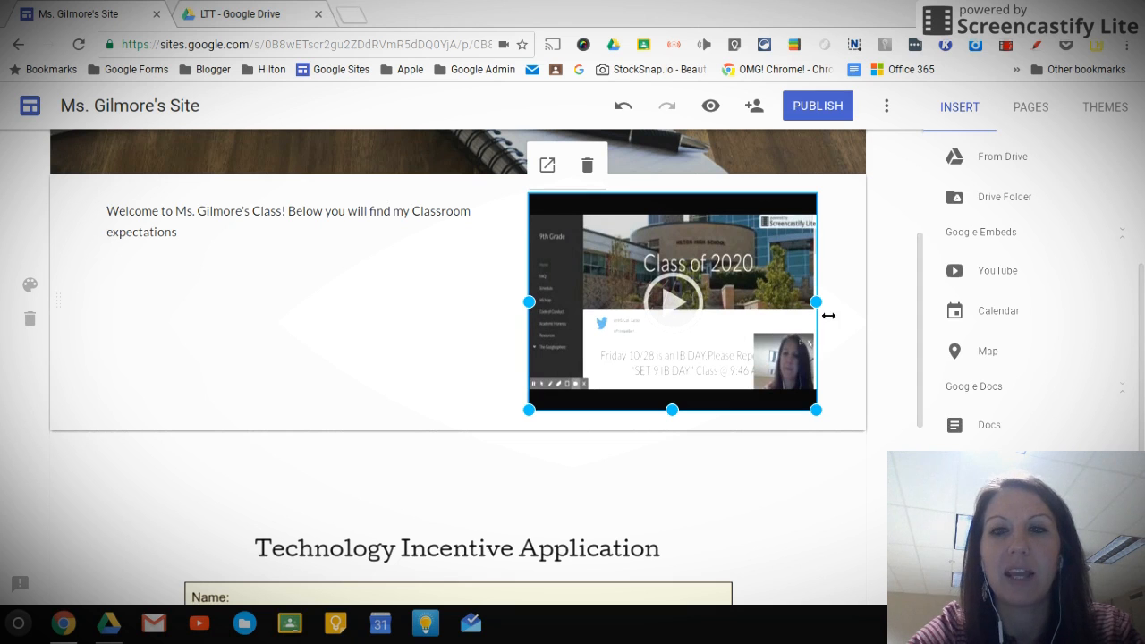
drag(838, 310, 858, 304)
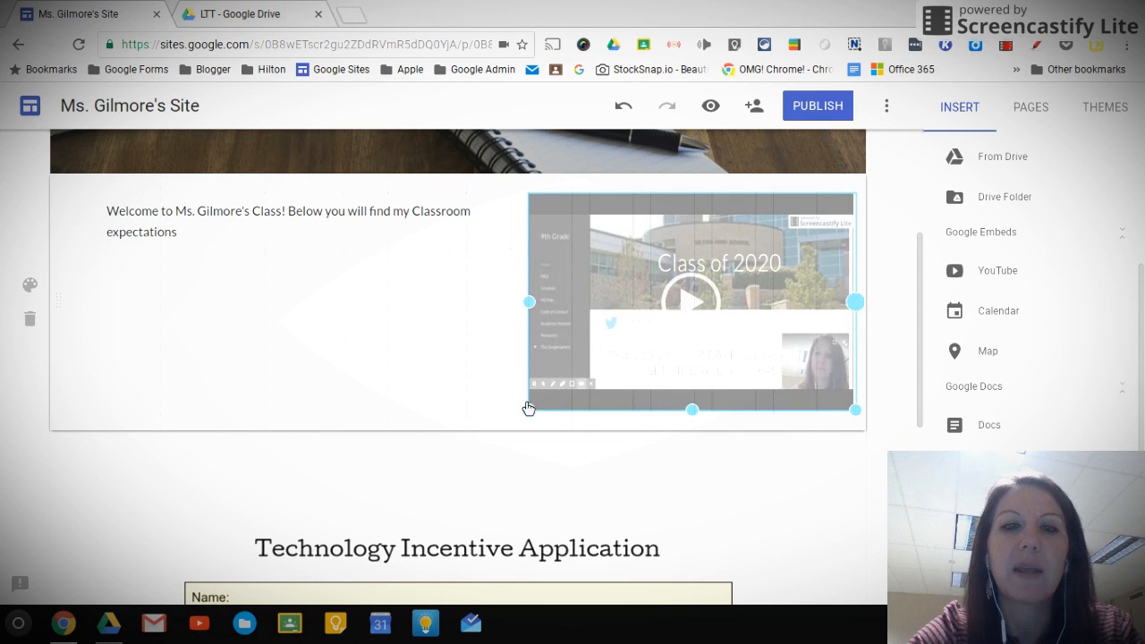
Enlarge the video from its lower-left corner to about two thirds of the content width, leaving the welcome text in a narrow column
drag(499, 456, 456, 459)
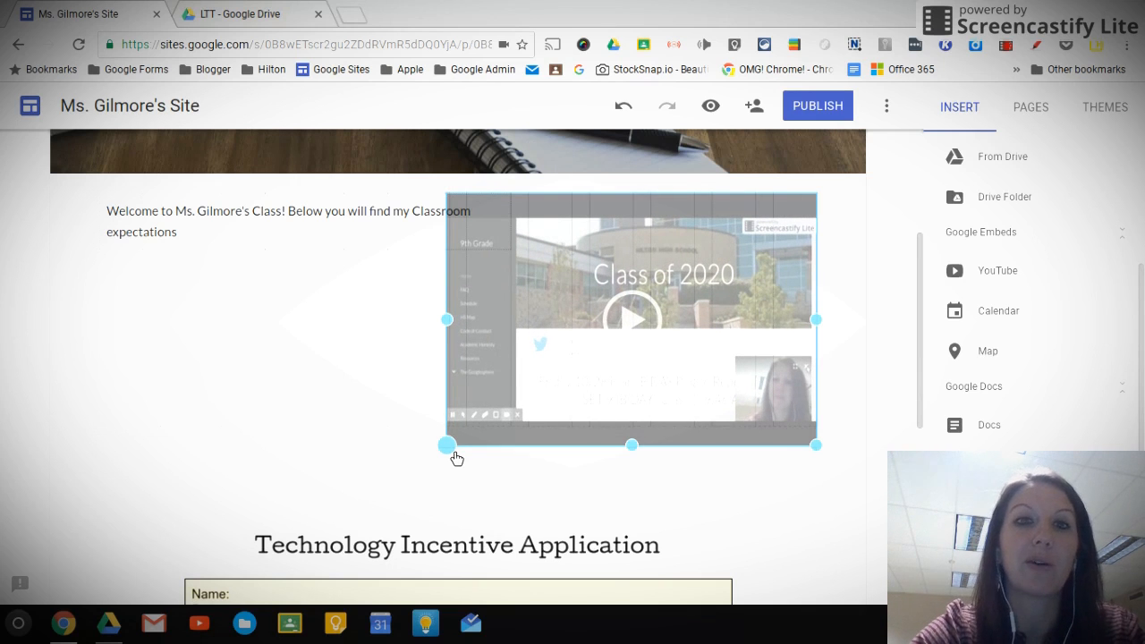
drag(450, 457, 457, 458)
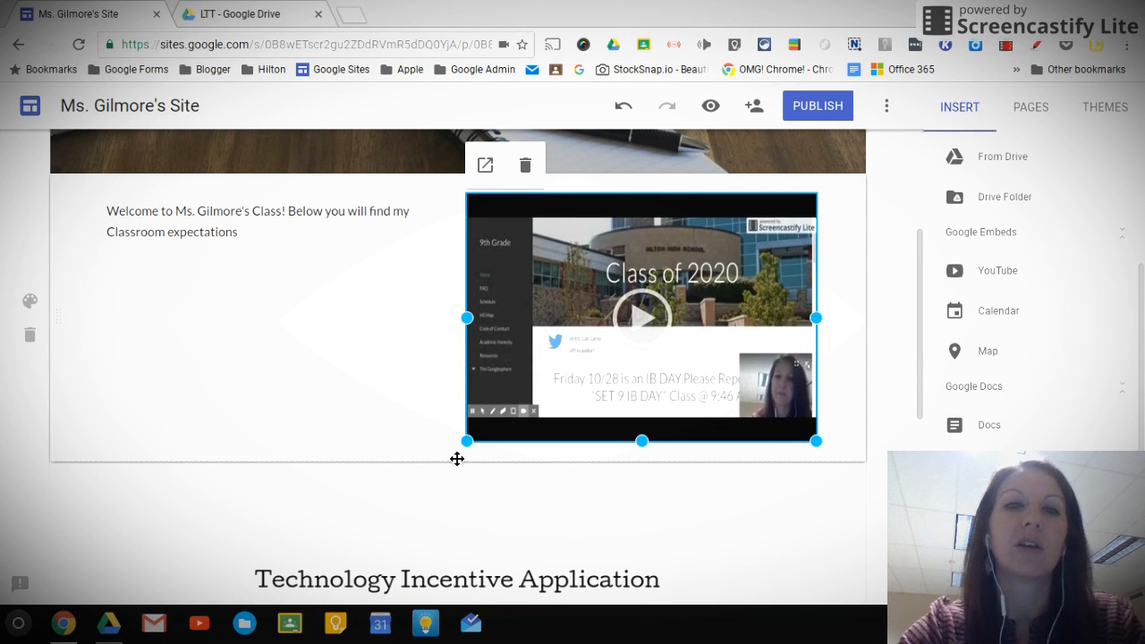
drag(473, 450, 360, 497)
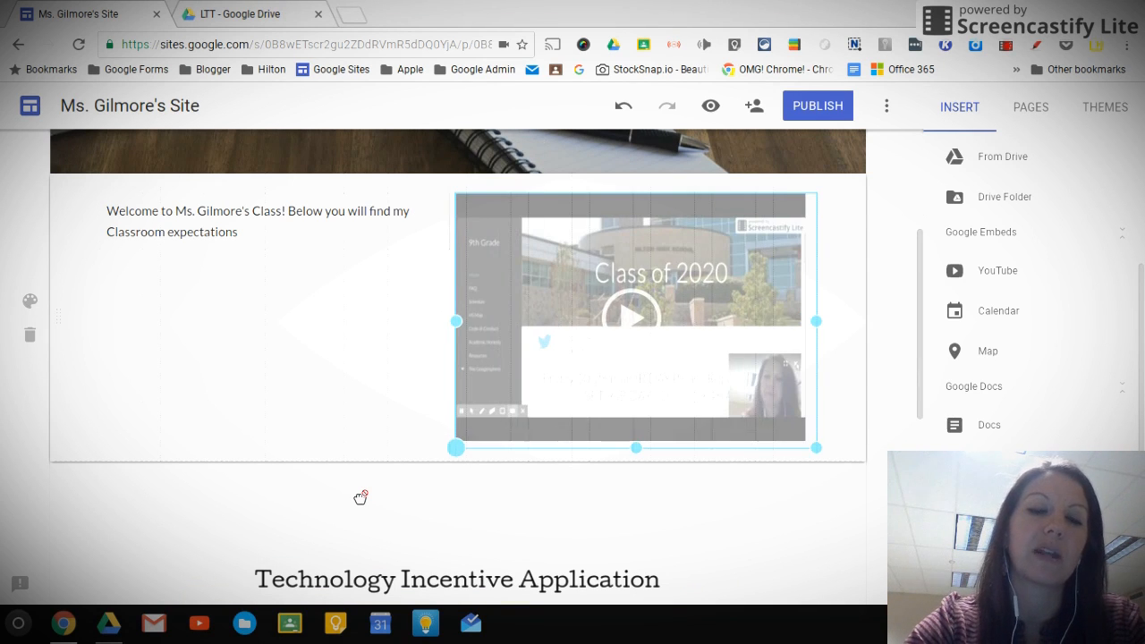
drag(424, 341, 449, 298)
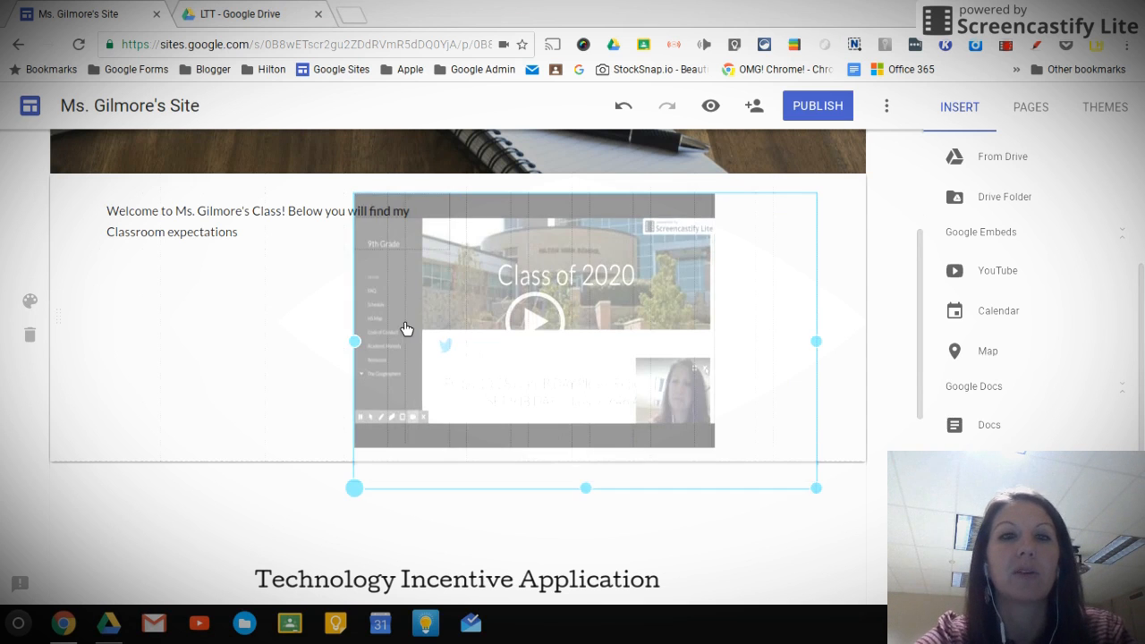
drag(405, 329, 403, 331)
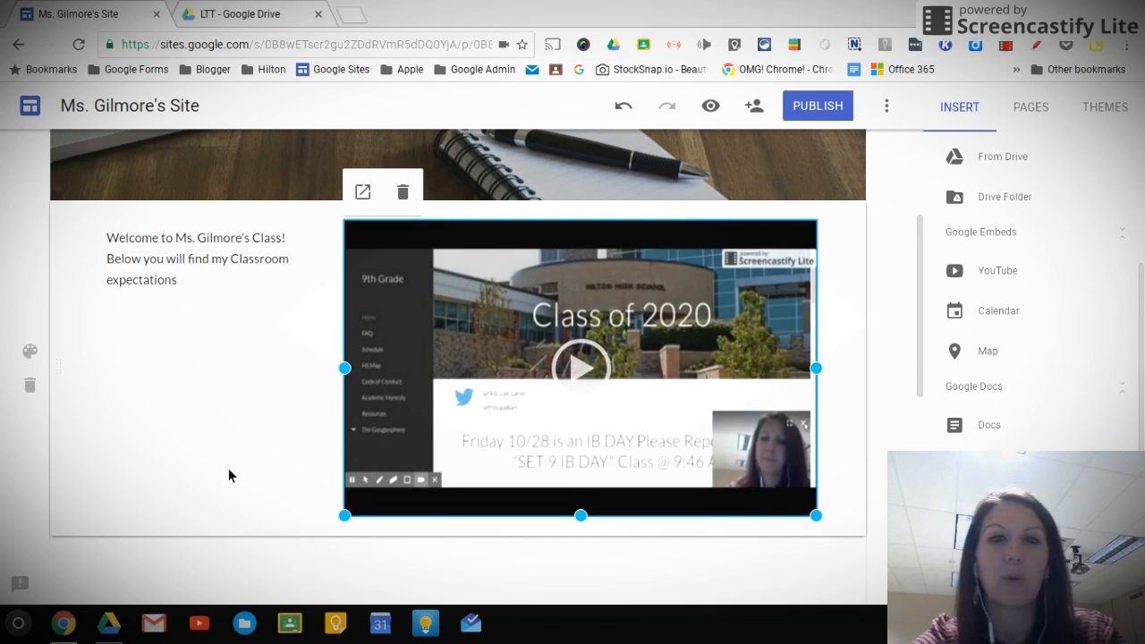
Review the home page layout from the Welcome header through the video to the embedded Technology Incentive Application
scroll(249, 443, up, 3)
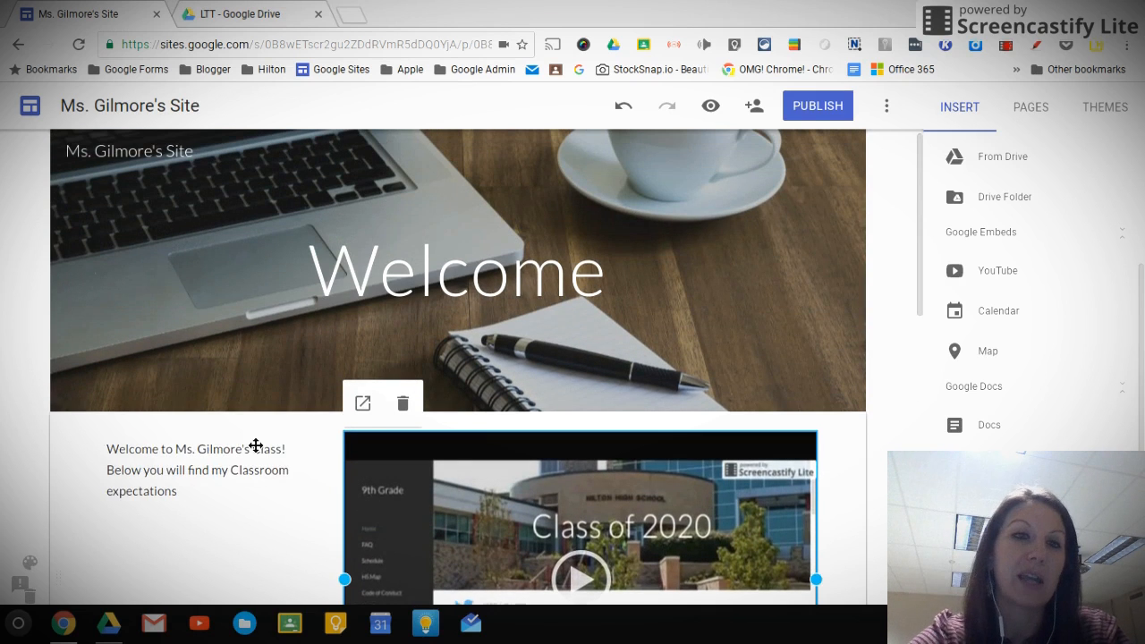
scroll(256, 445, down, 3)
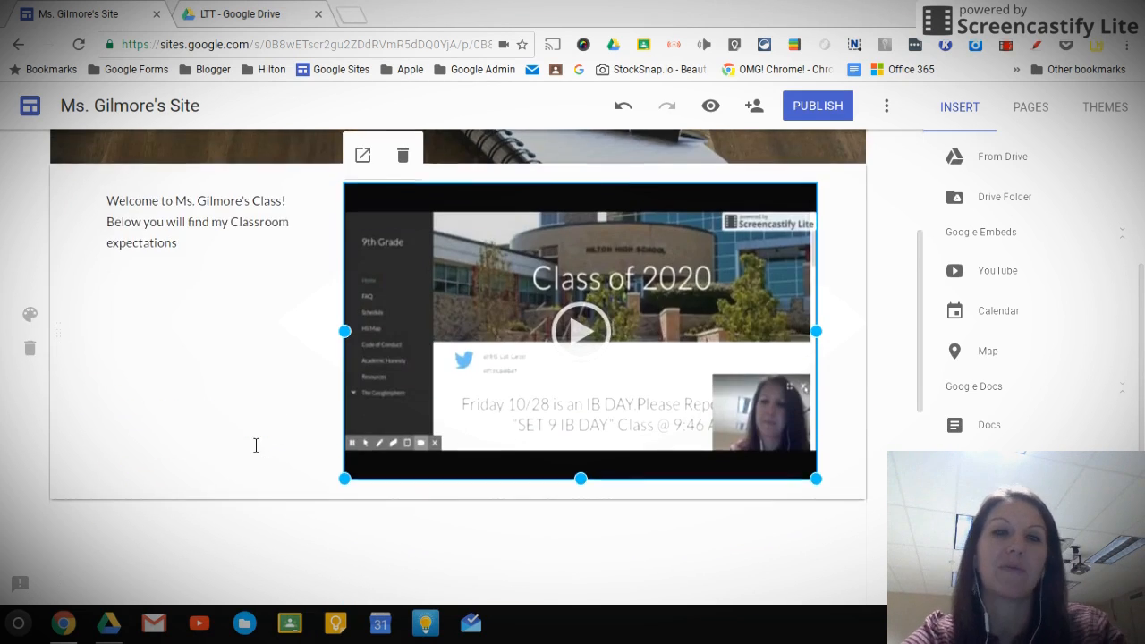
scroll(255, 445, down, 5)
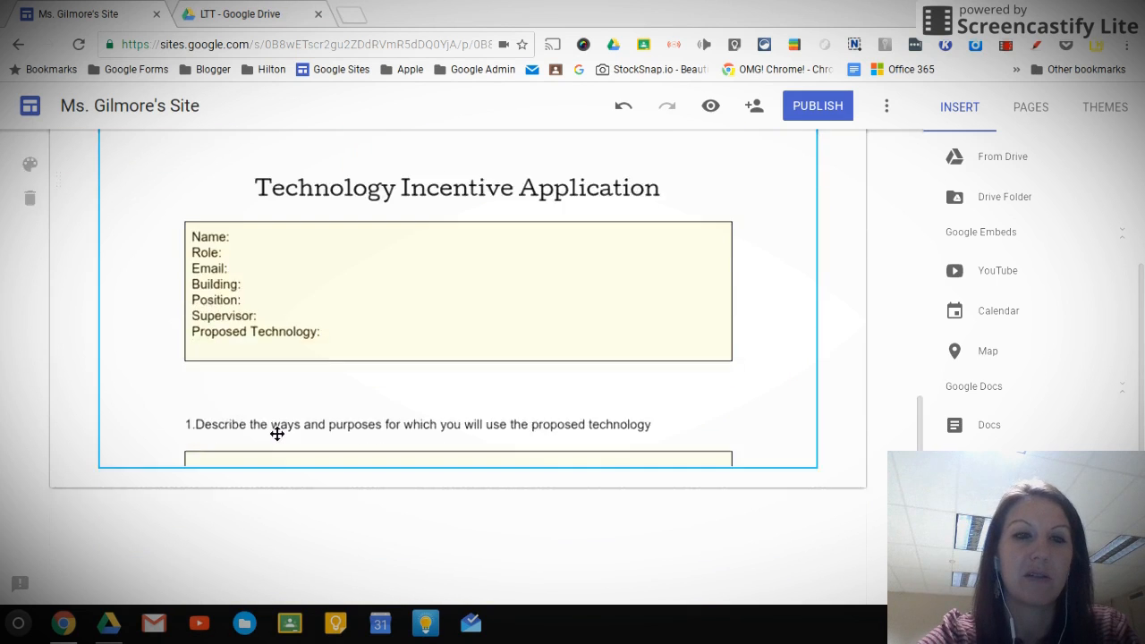
scroll(272, 434, down, 1)
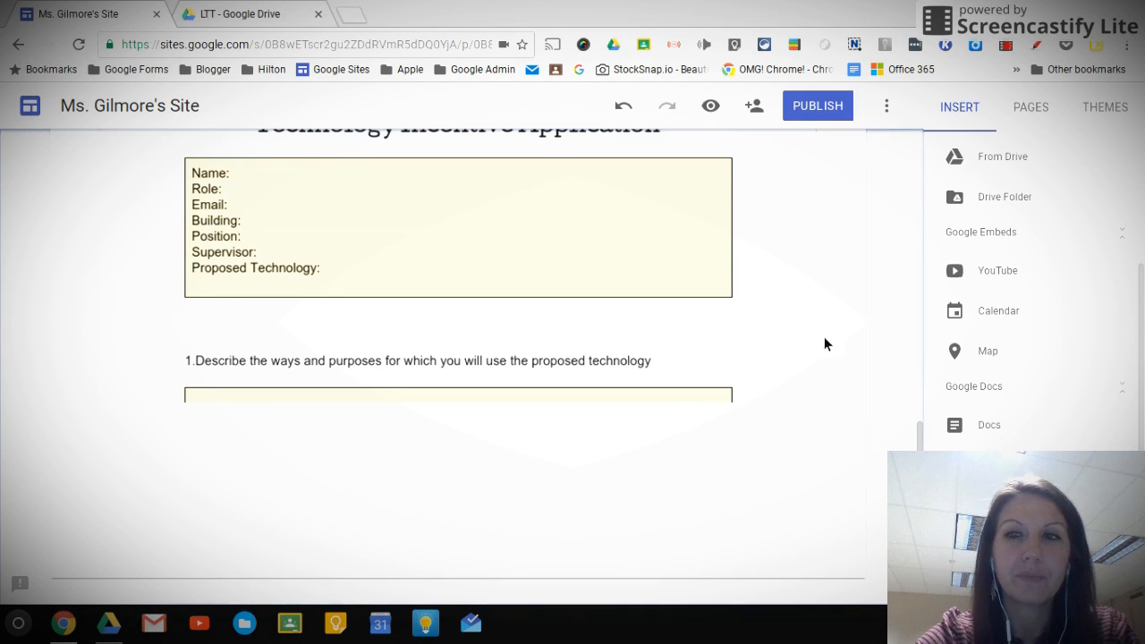
scroll(823, 336, up, 10)
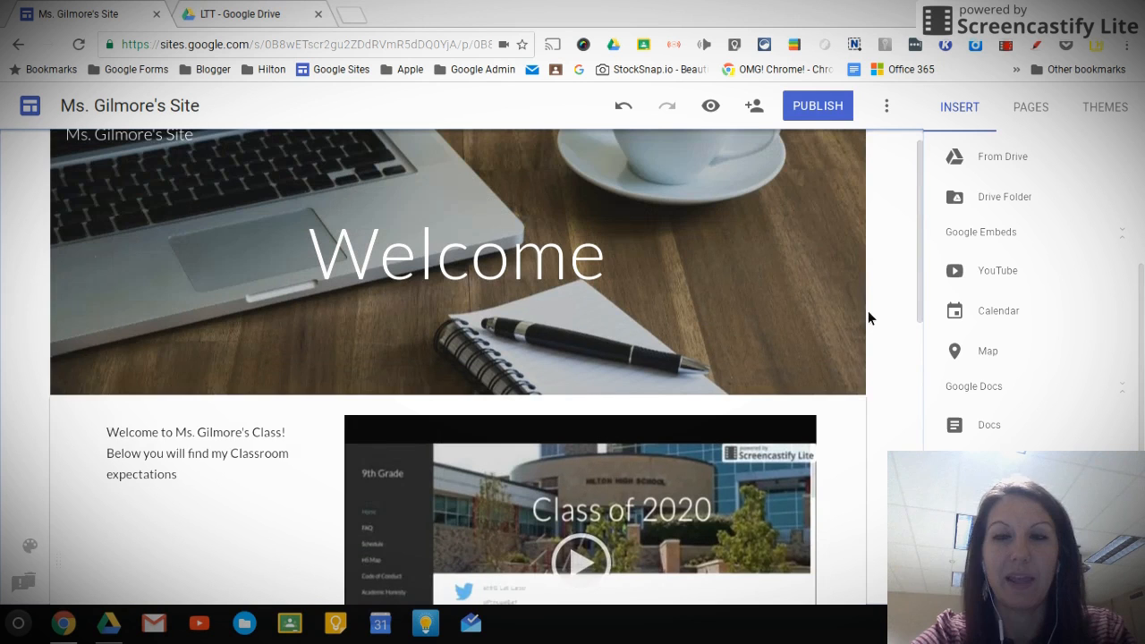
scroll(868, 312, up, 1)
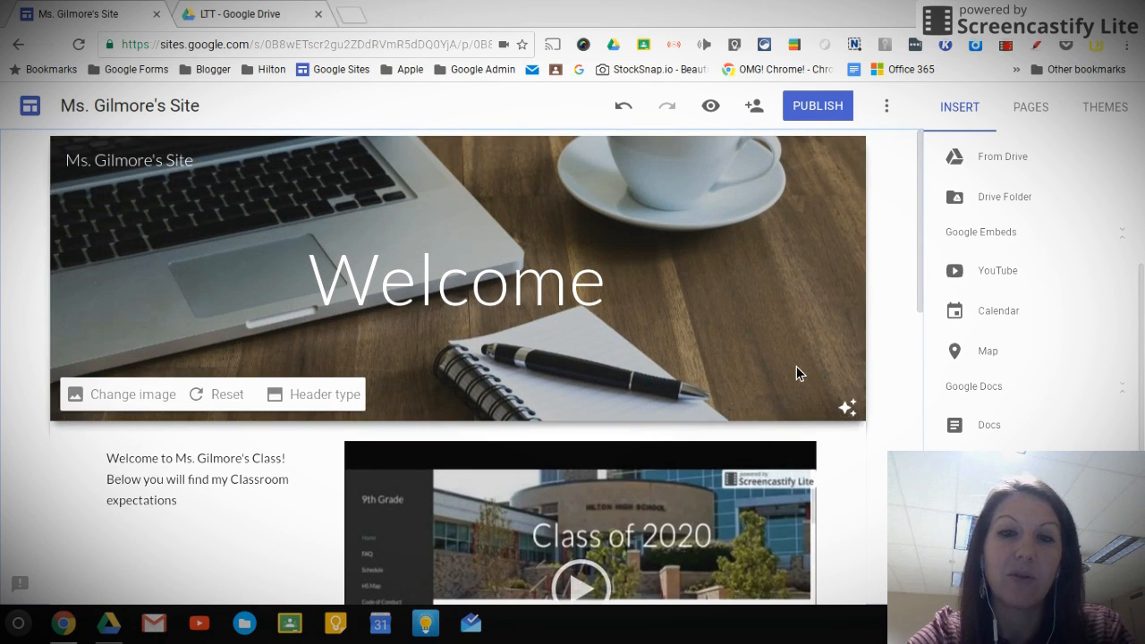
scroll(848, 478, down, 10)
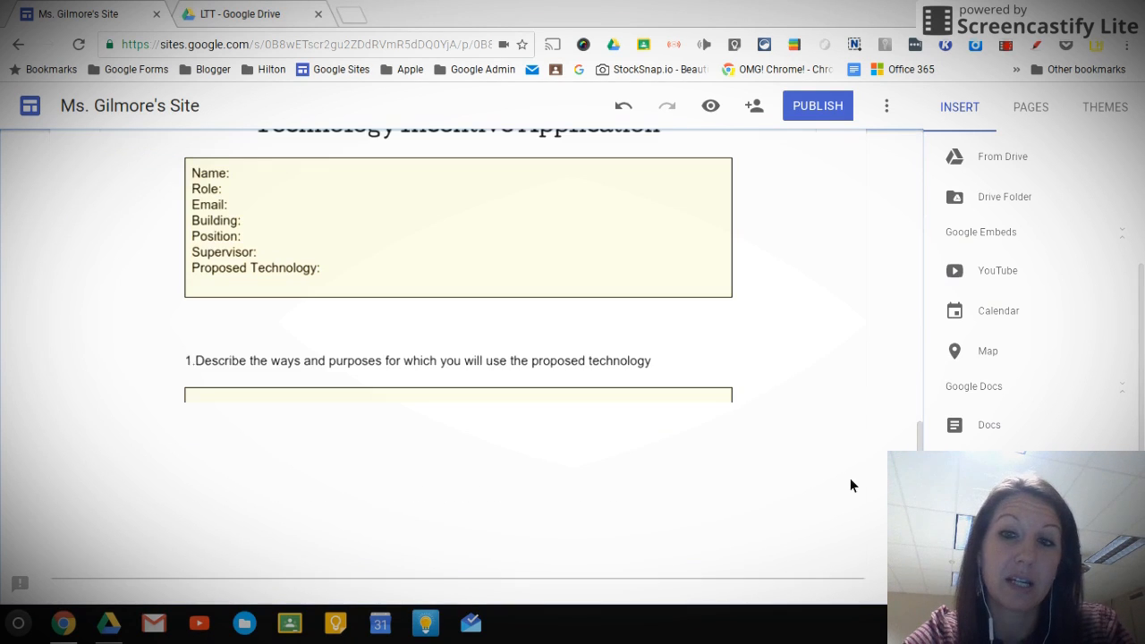
scroll(850, 483, up, 10)
scroll(934, 423, up, 3)
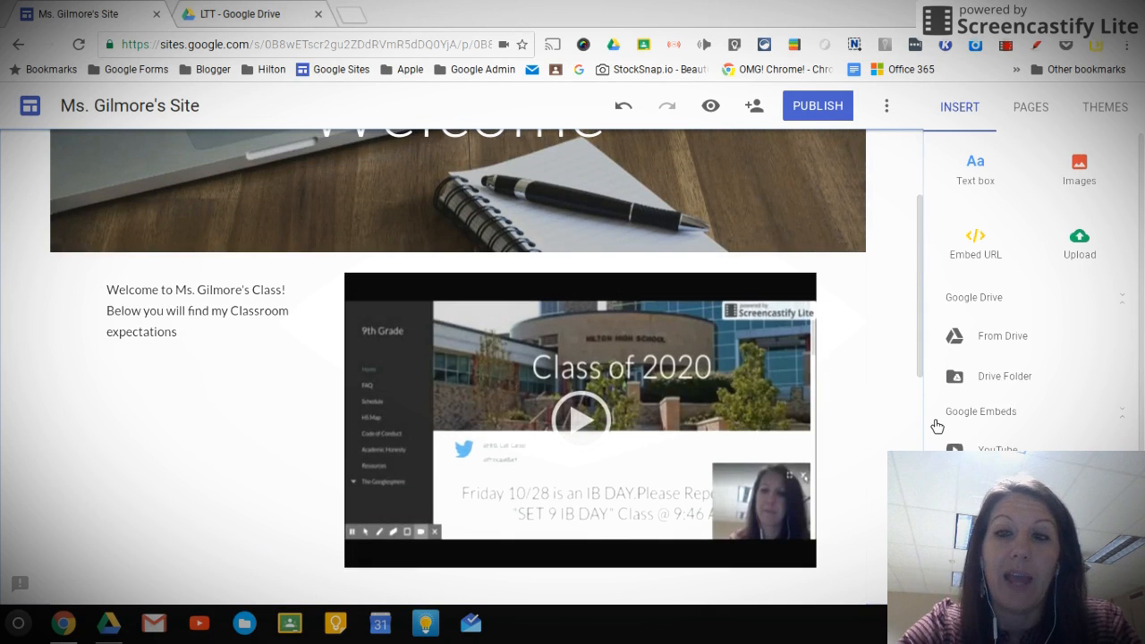
Open the list of the site's pages
click(1035, 109)
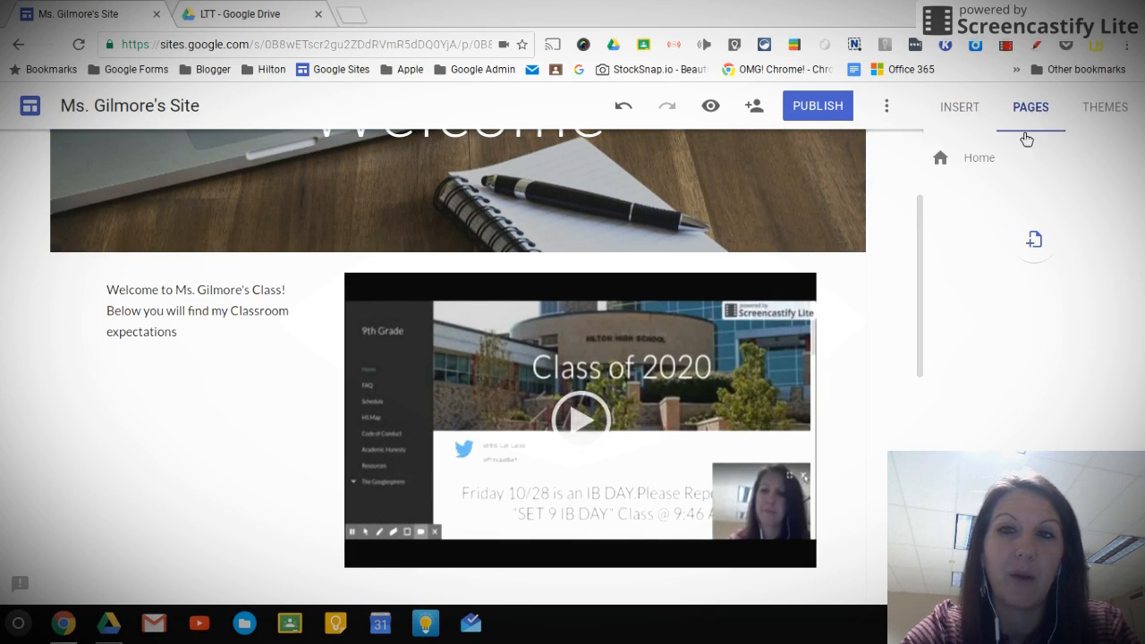